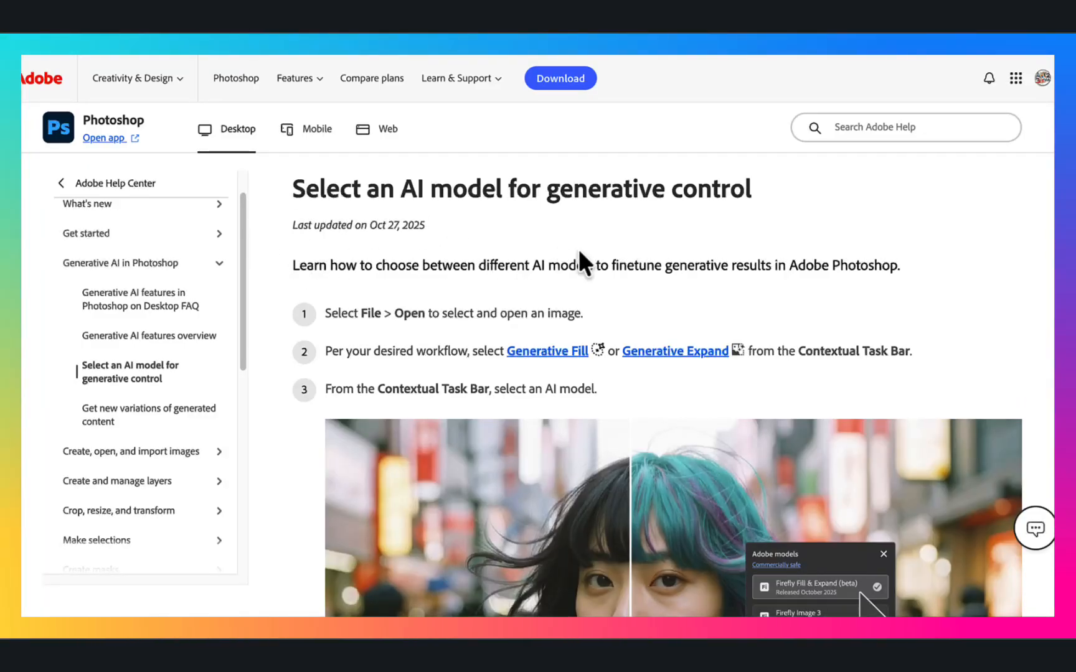
- Read the help article's instructions and example image on selecting an AI model for generative control
scroll(630, 240, down, 3)
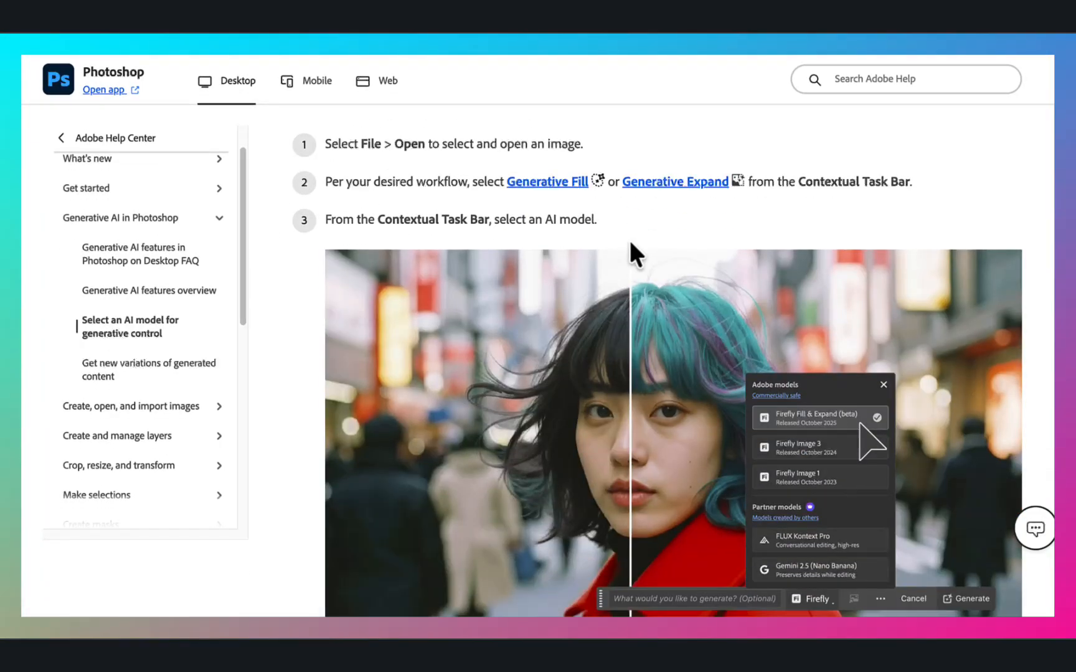
scroll(630, 243, down, 3)
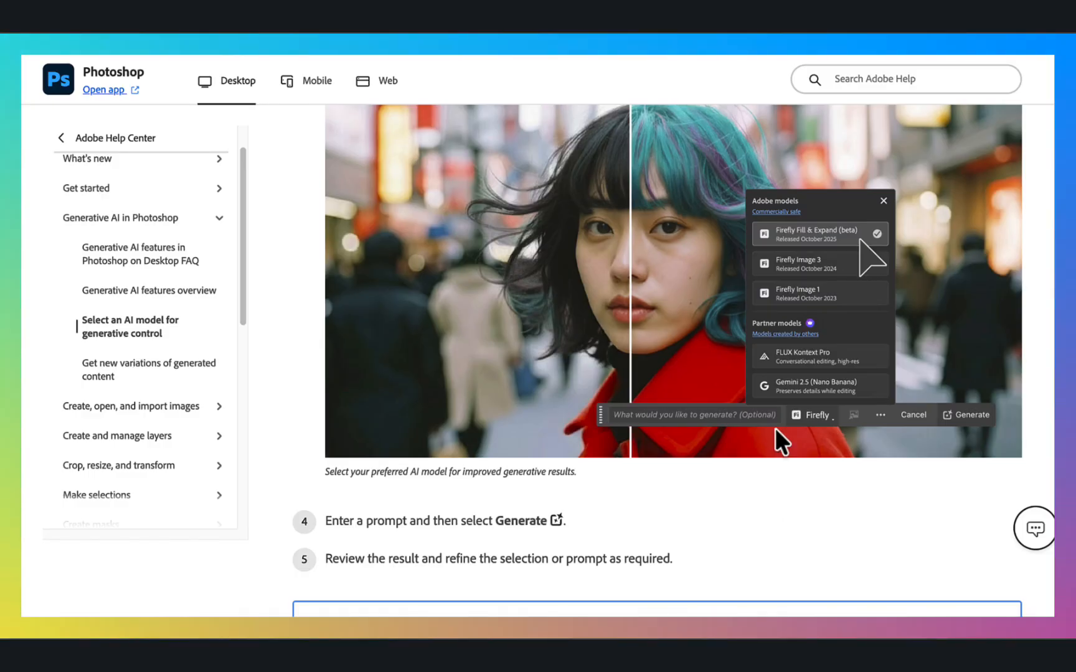
scroll(511, 208, up, 10)
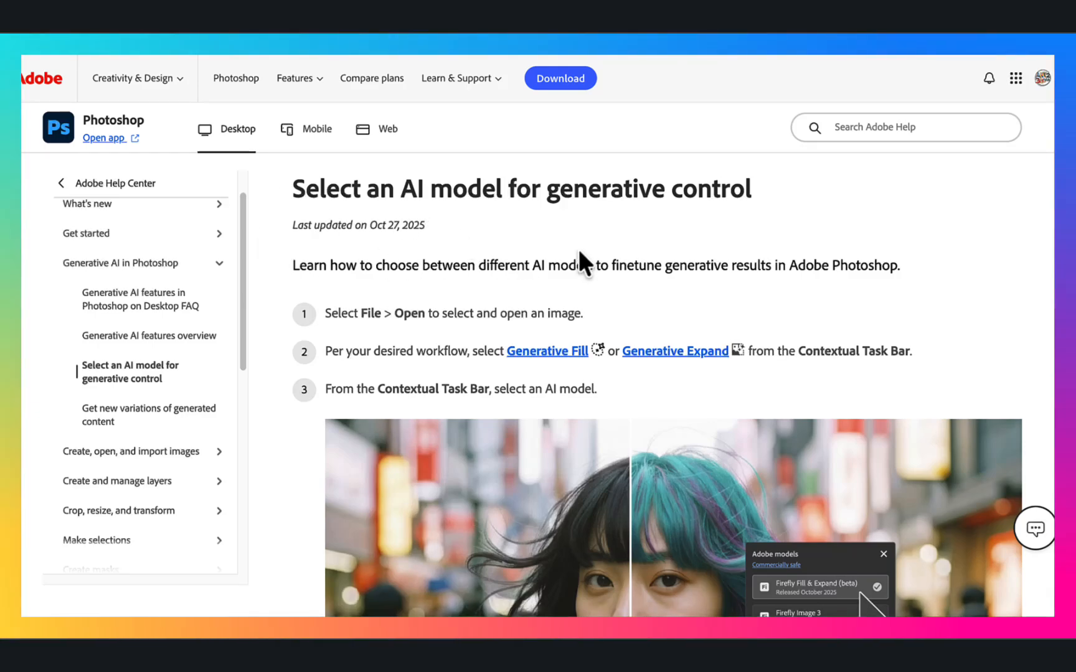
scroll(631, 240, down, 3)
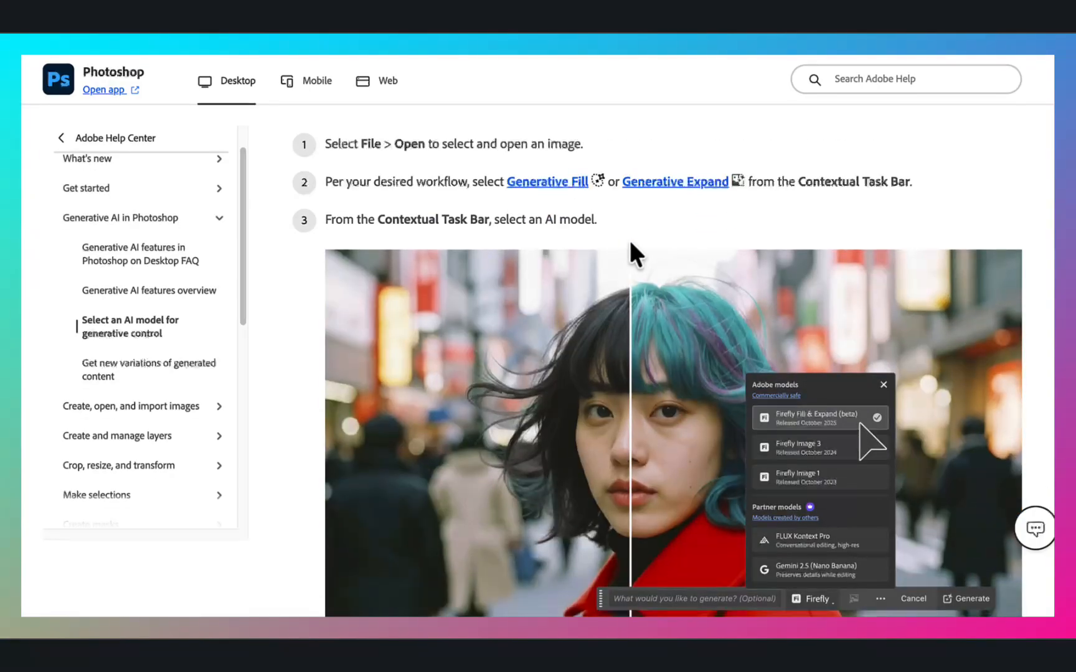
scroll(631, 243, down, 3)
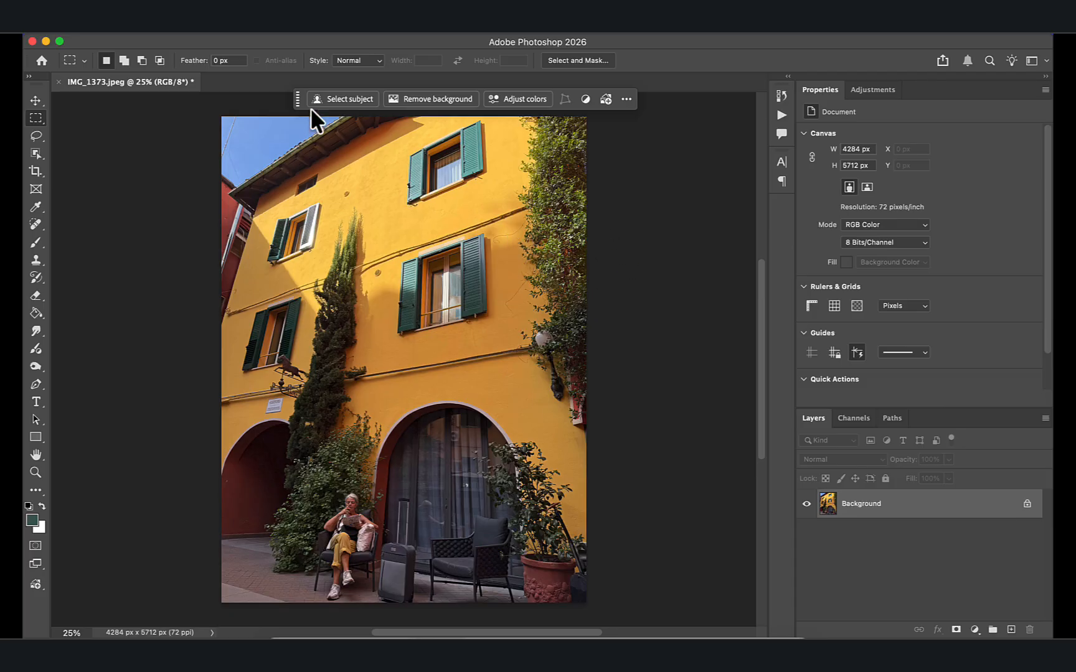
- Slightly increase the saturation of the building photo with a Hue/Saturation adjustment
click(228, 30)
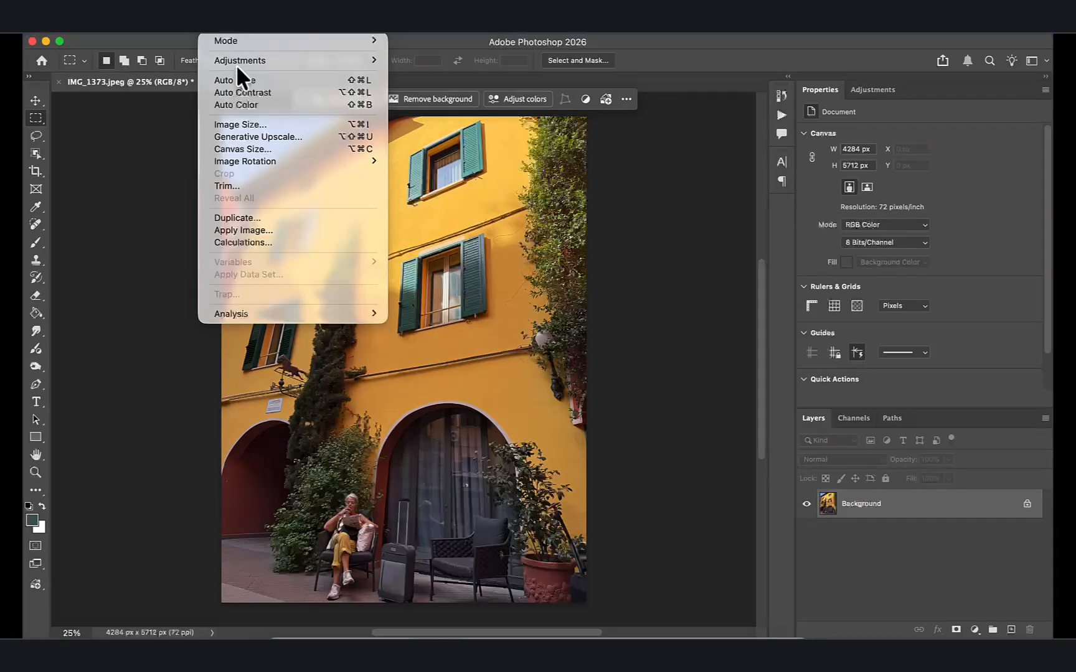
mouse_move(239, 60)
click(419, 125)
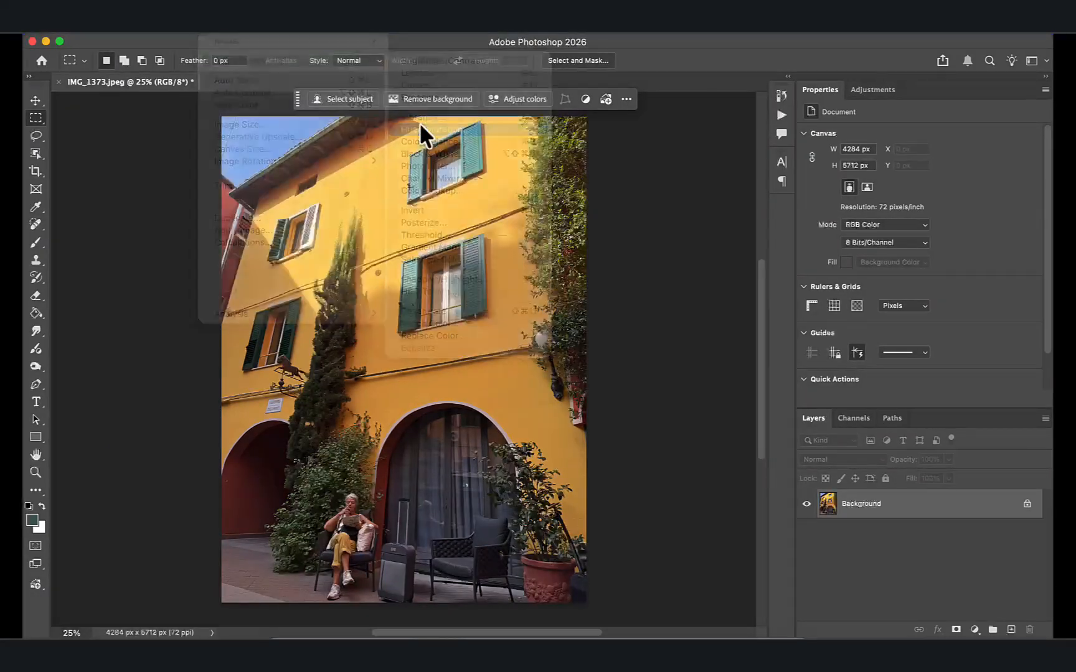
key(Escape)
key(m)
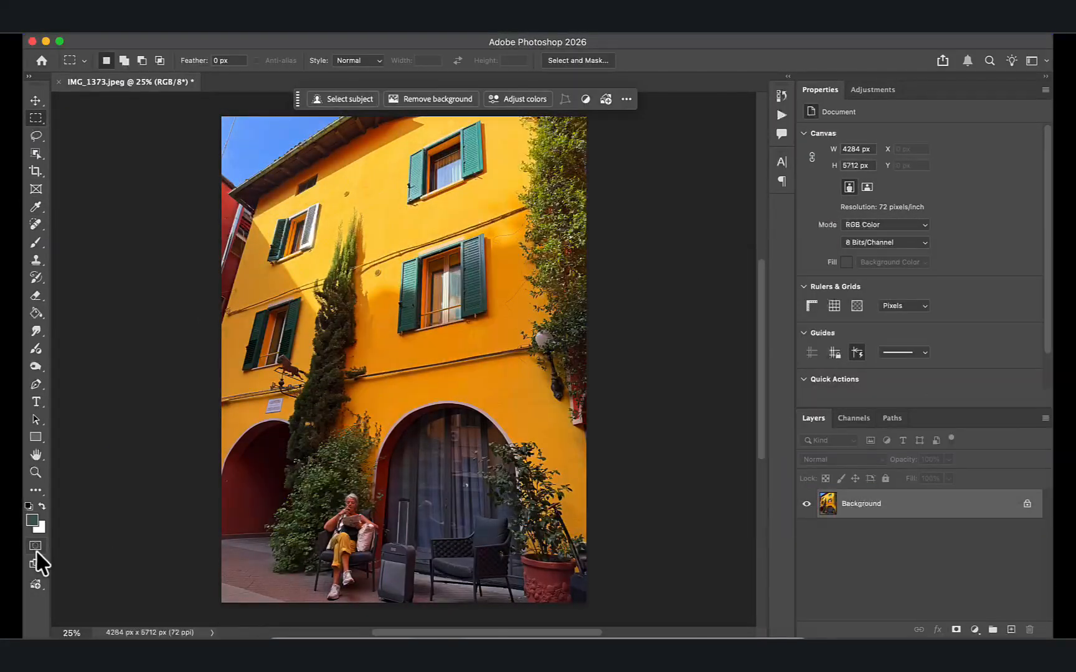
- Paint a Quick Mask across the photo with the textured 1000 px brush at 30% opacity and convert it to a selection
click(36, 546)
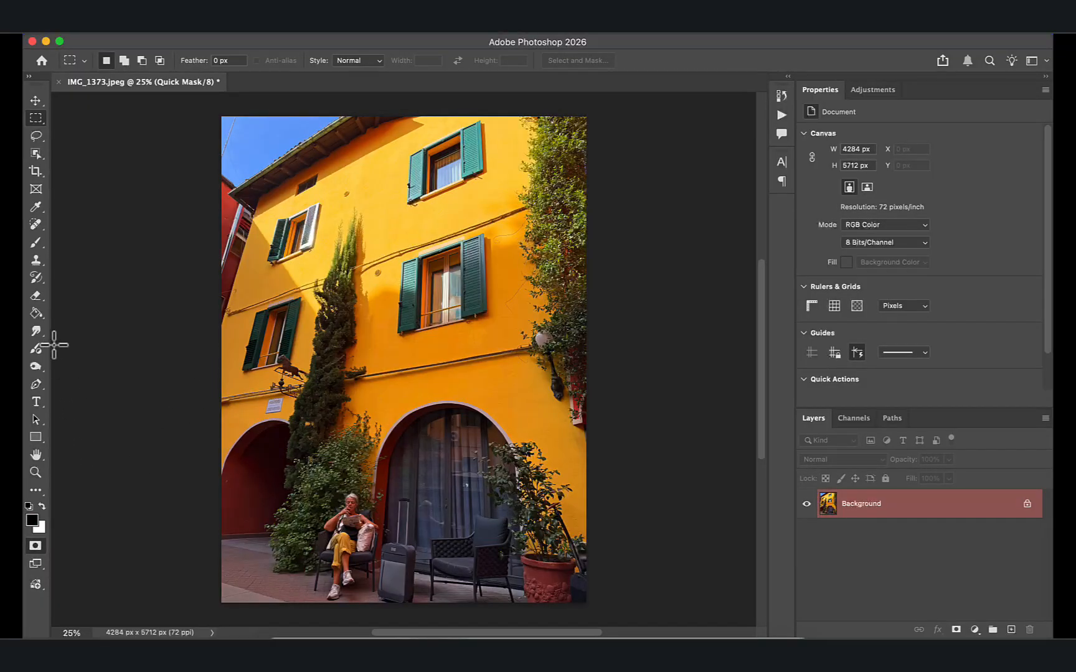
click(35, 242)
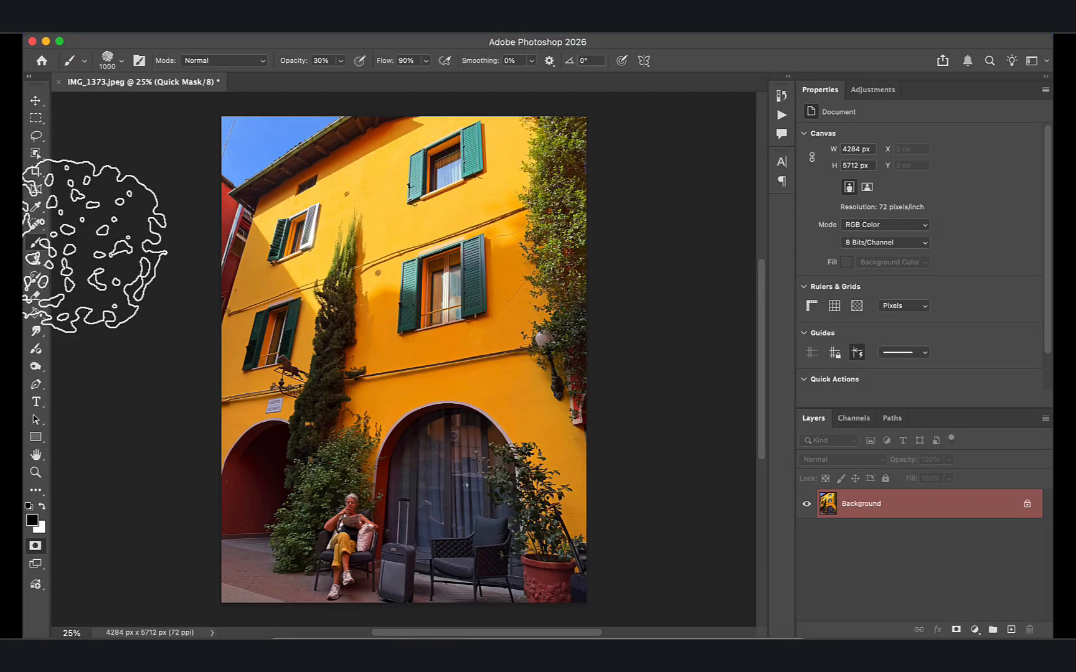
mouse_move(192, 168)
mouse_down()
mouse_move(521, 148)
mouse_move(350, 150)
mouse_move(628, 194)
mouse_move(571, 221)
mouse_move(557, 285)
mouse_move(454, 413)
mouse_move(339, 462)
mouse_move(307, 505)
mouse_move(285, 570)
mouse_move(210, 582)
mouse_move(209, 567)
mouse_move(319, 508)
mouse_move(301, 159)
mouse_move(252, 153)
mouse_move(281, 183)
mouse_move(410, 142)
mouse_move(346, 164)
mouse_move(524, 176)
mouse_move(524, 162)
mouse_move(424, 238)
mouse_move(399, 198)
mouse_move(326, 305)
mouse_move(273, 346)
mouse_move(258, 432)
mouse_move(283, 473)
mouse_move(324, 370)
mouse_move(358, 356)
mouse_move(330, 301)
mouse_move(323, 338)
mouse_move(260, 445)
mouse_move(269, 487)
mouse_move(326, 375)
mouse_move(353, 501)
mouse_move(369, 437)
mouse_move(458, 486)
mouse_move(474, 533)
mouse_move(524, 496)
mouse_move(530, 536)
mouse_move(385, 539)
mouse_move(437, 567)
mouse_move(527, 524)
mouse_move(542, 272)
mouse_move(558, 324)
mouse_move(560, 265)
mouse_move(544, 133)
mouse_move(560, 228)
mouse_move(557, 336)
mouse_move(491, 272)
mouse_move(470, 328)
mouse_move(429, 319)
mouse_move(437, 304)
mouse_move(426, 294)
mouse_move(492, 206)
mouse_move(456, 176)
mouse_move(381, 167)
mouse_move(285, 279)
mouse_move(312, 254)
mouse_move(321, 330)
mouse_move(360, 446)
mouse_move(359, 535)
mouse_move(347, 491)
mouse_move(310, 523)
mouse_move(281, 479)
mouse_move(338, 538)
mouse_move(366, 545)
mouse_move(352, 563)
mouse_move(356, 523)
mouse_move(344, 563)
mouse_move(442, 567)
mouse_move(427, 560)
mouse_move(488, 580)
mouse_move(543, 553)
mouse_move(400, 552)
mouse_move(398, 564)
mouse_move(413, 451)
mouse_move(542, 543)
mouse_up()
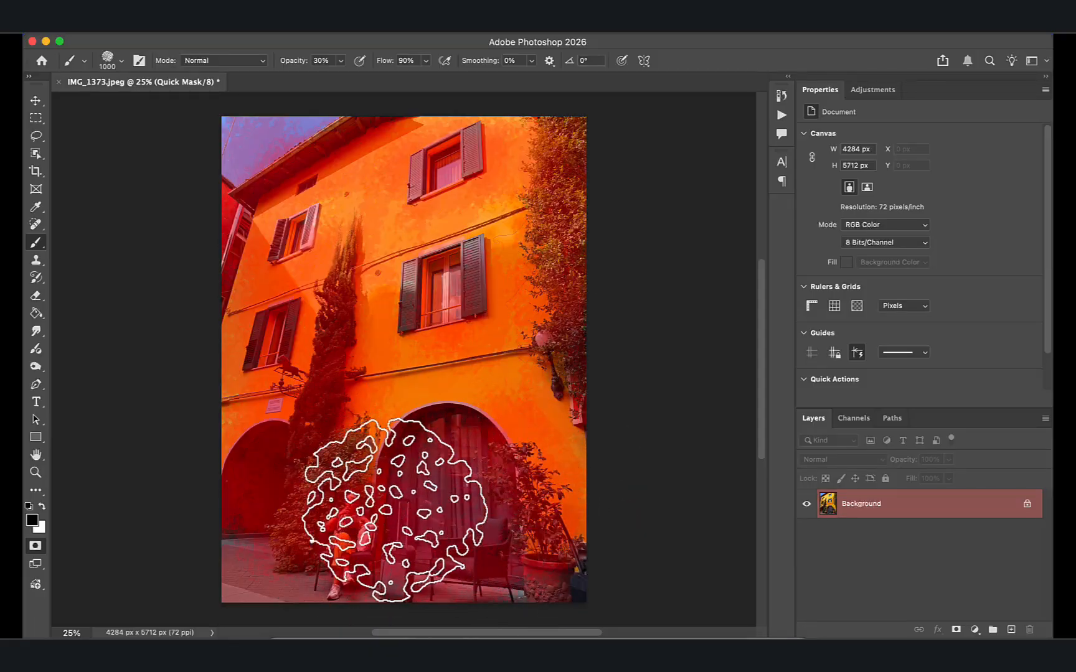
click(35, 545)
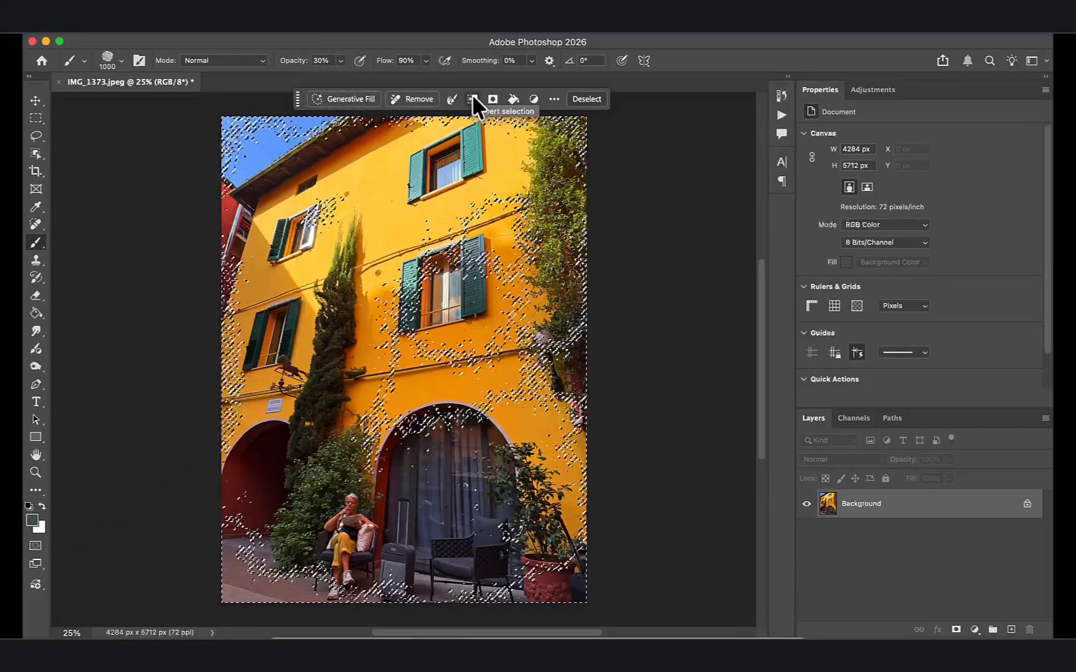
- Hide the Contextual Task Bar and show it again
click(645, 33)
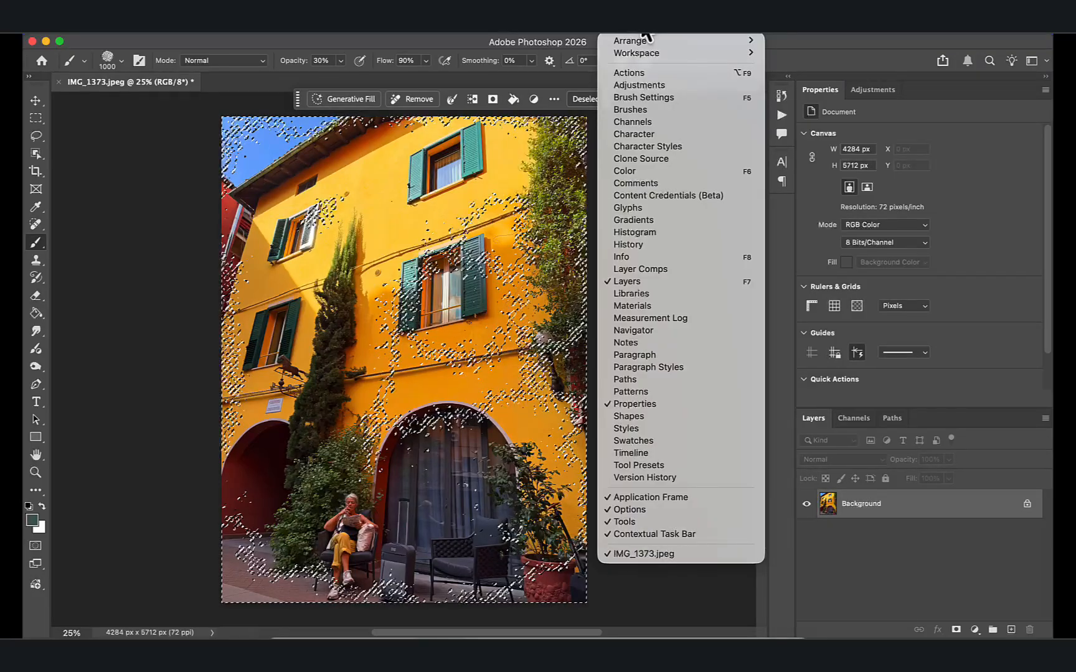
click(686, 534)
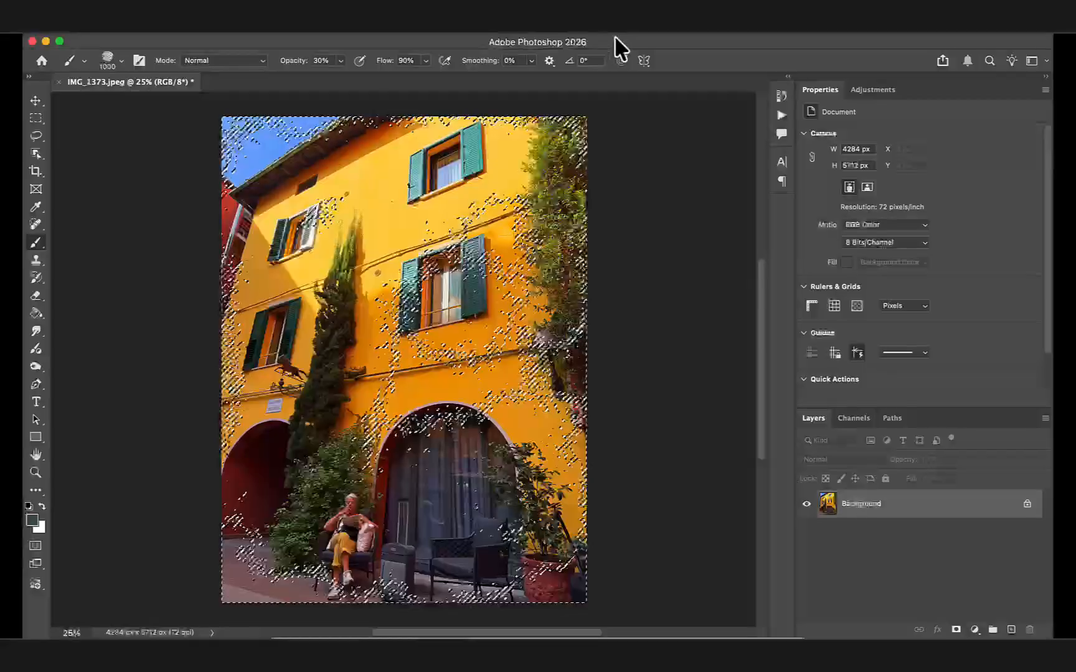
click(614, 35)
click(667, 531)
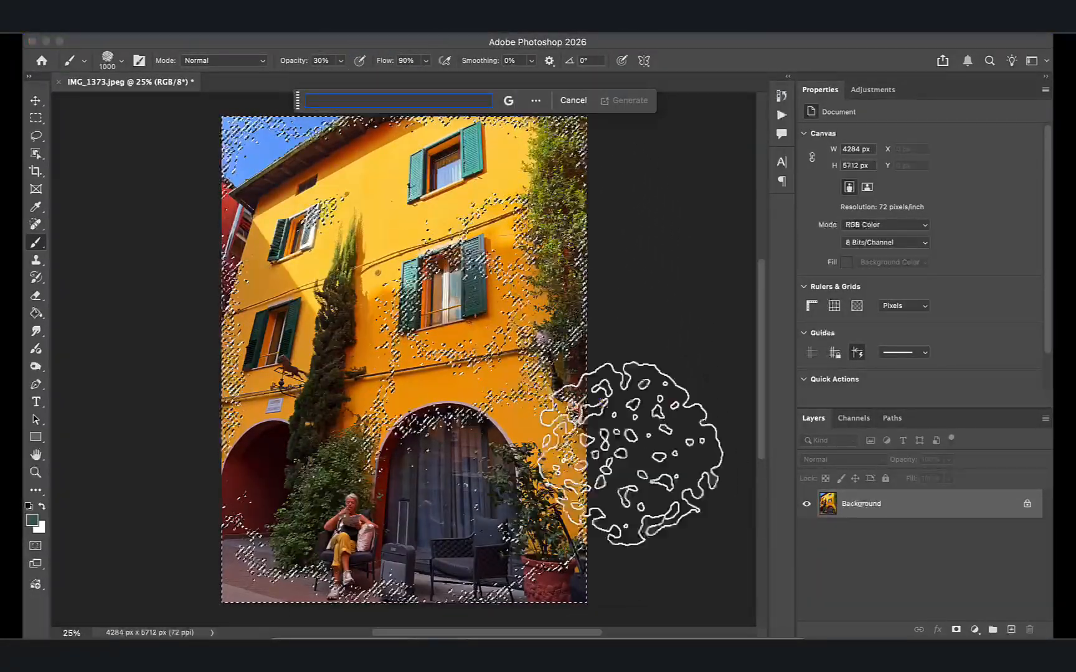
- Enter "Impressionistic block abstract oil painting" from the TextEdit prompt list as the Generative Fill prompt
mouse_move(631, 636)
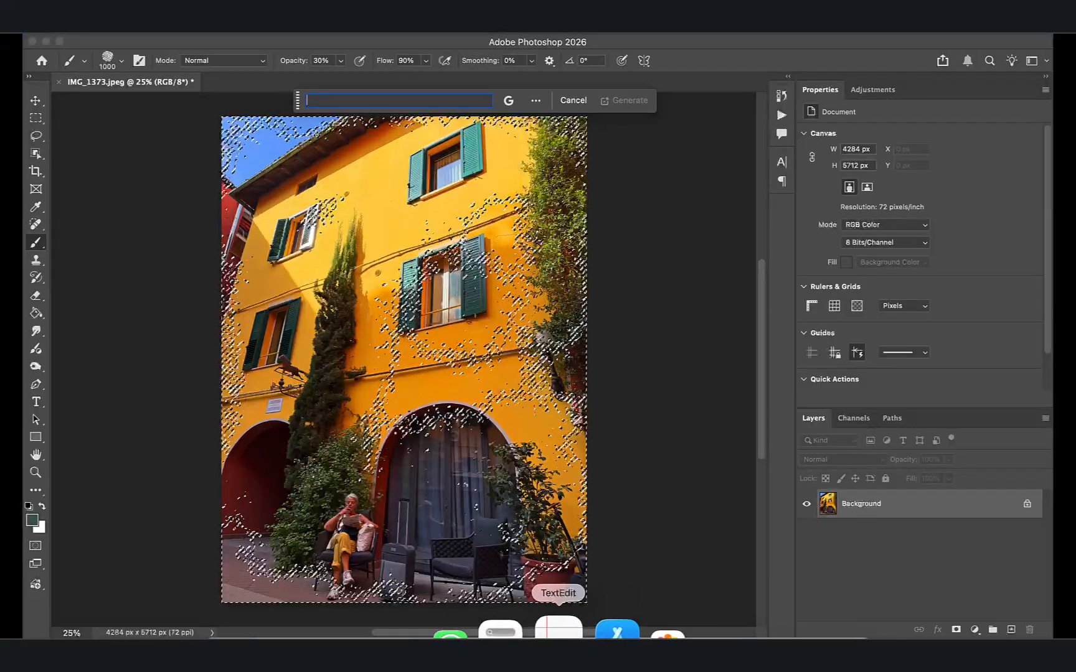
click(559, 630)
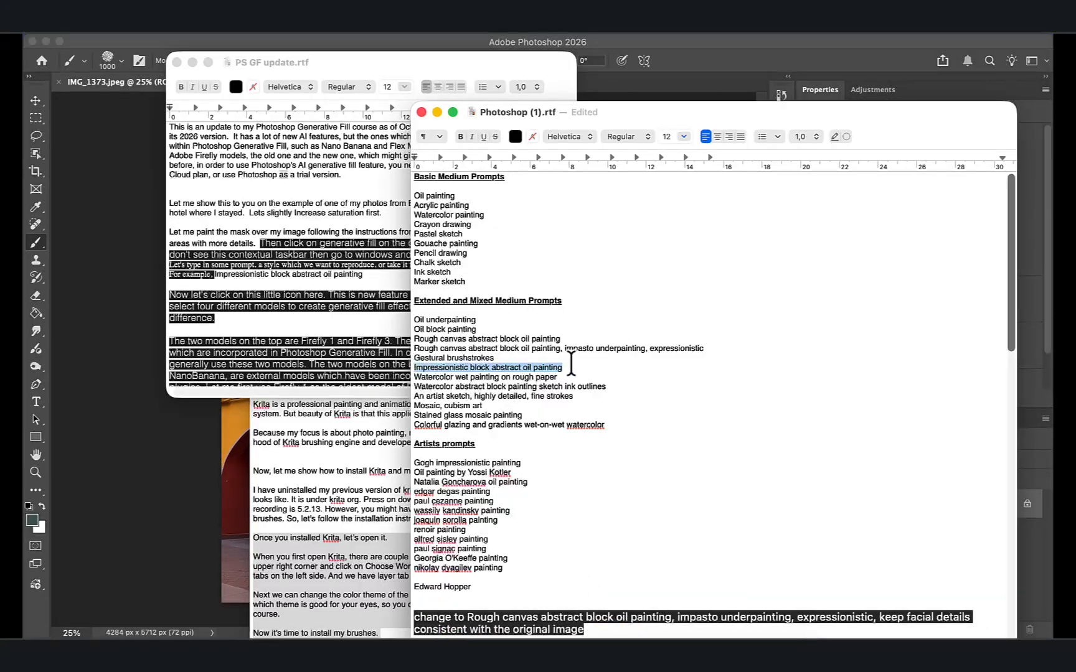
click(198, 461)
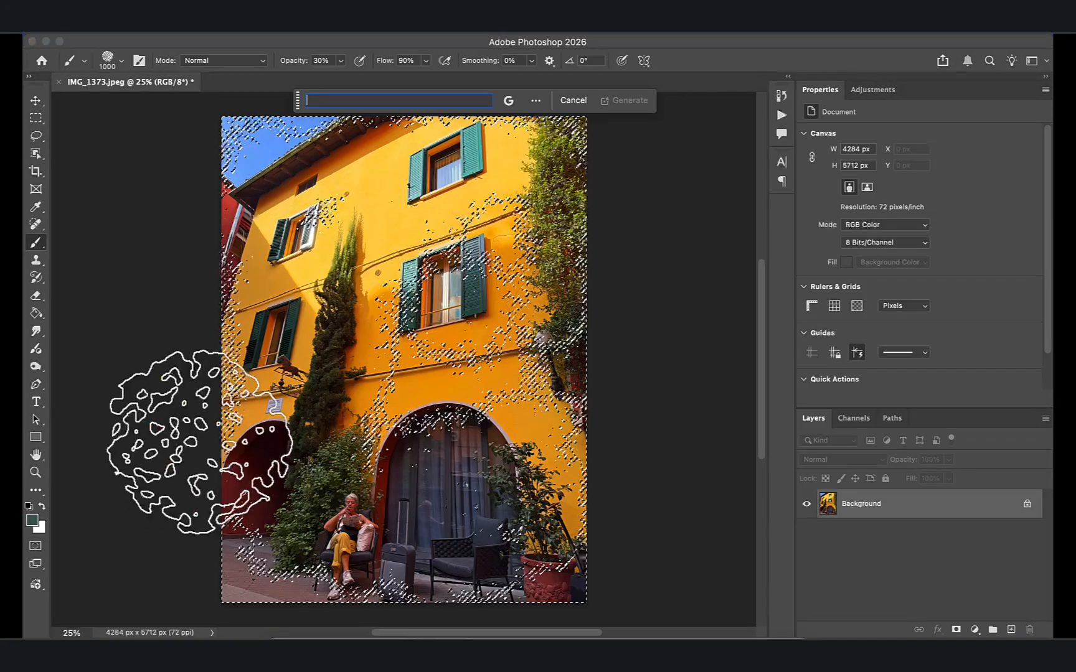
text(Impressionistic block abstract oil painting)
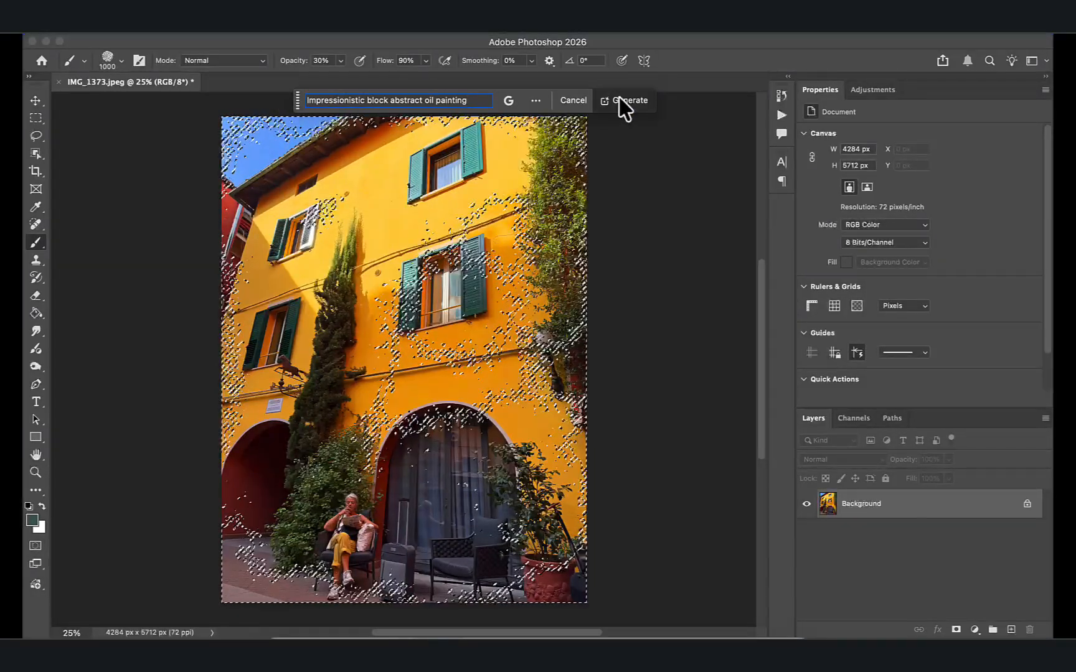
- Generate the fill with the Firefly Image 1 model and show its second and third variations
click(512, 100)
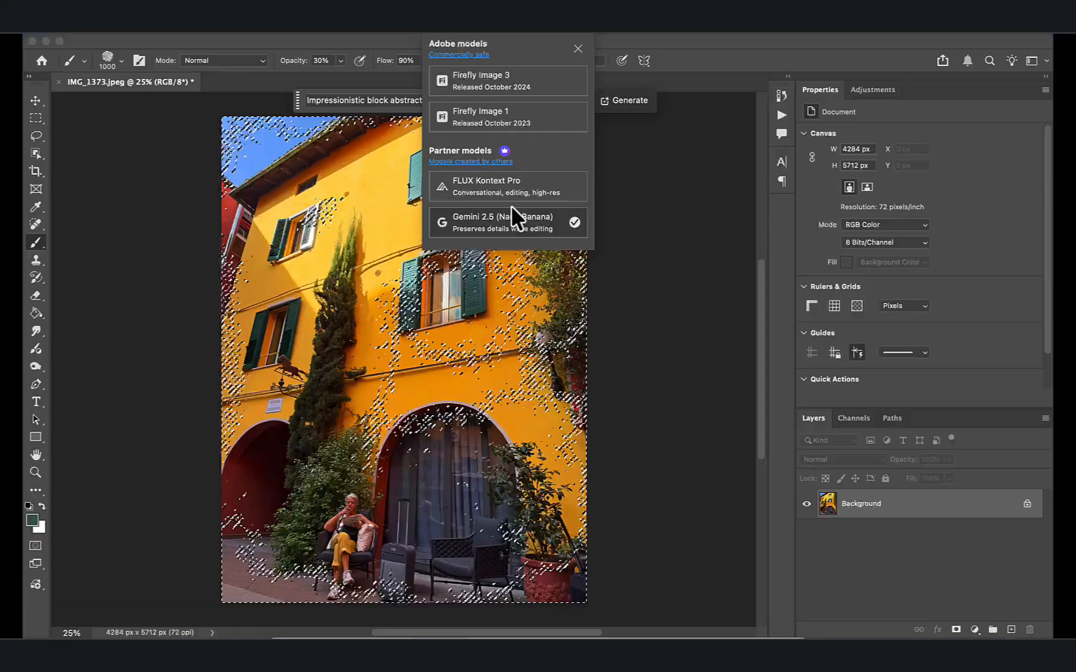
click(498, 112)
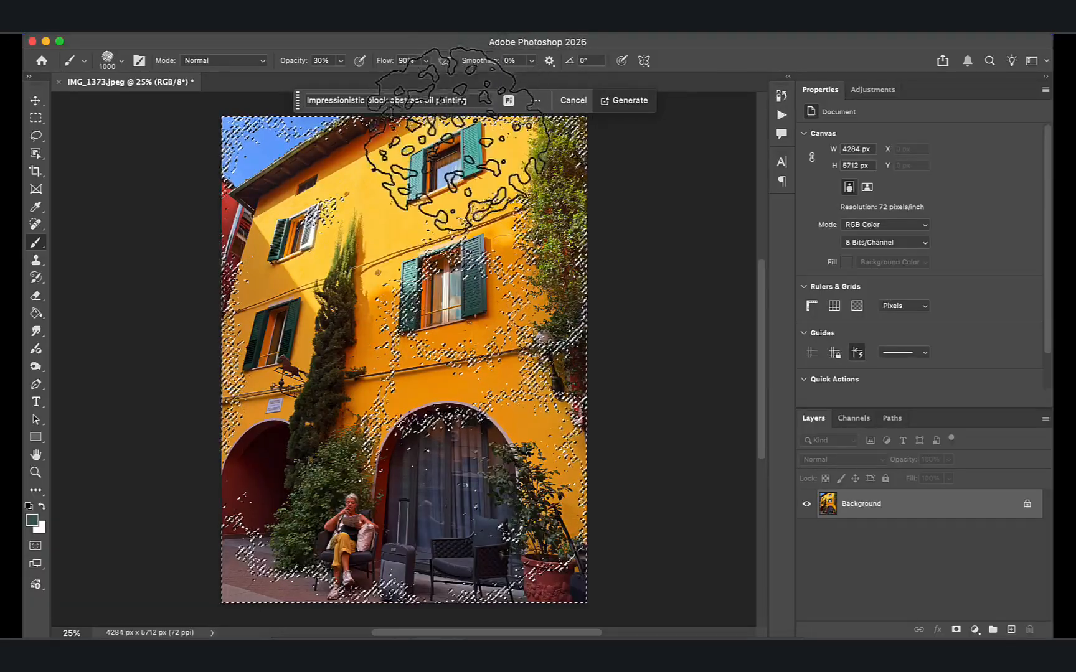
click(630, 103)
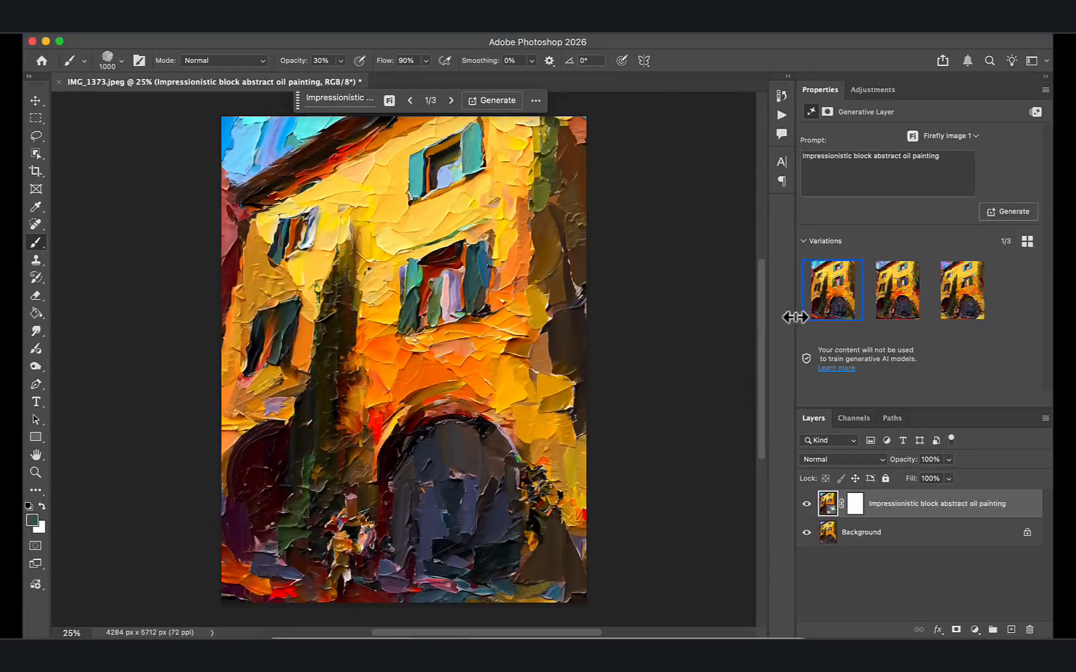
click(891, 293)
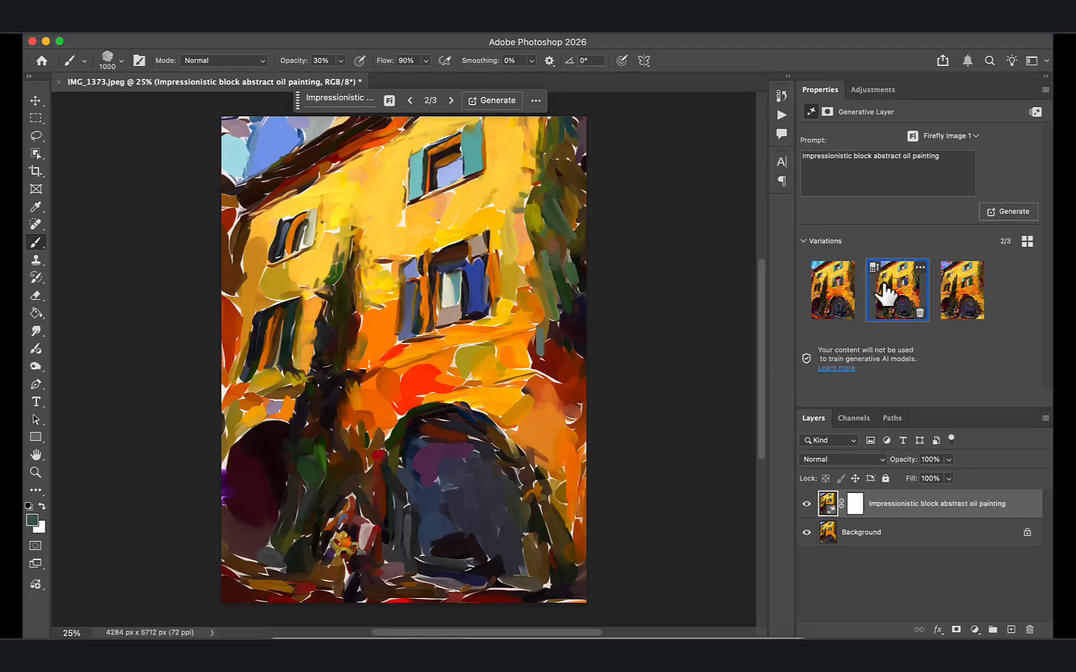
click(952, 294)
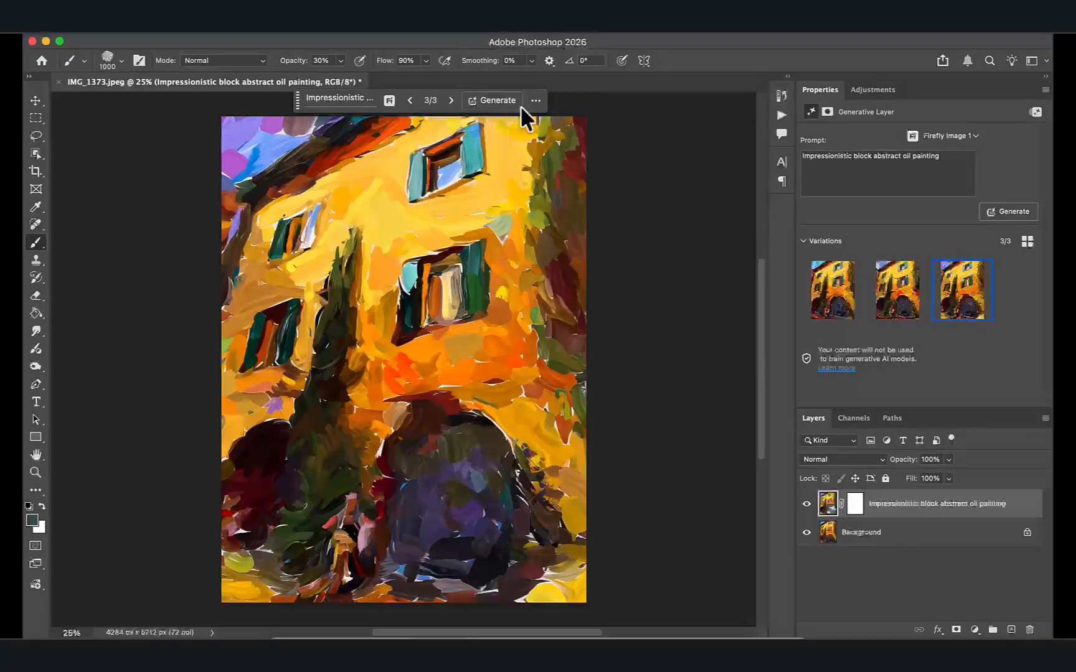
- Generate another set of variations with Firefly Image 1 and view the second and third new ones
click(501, 100)
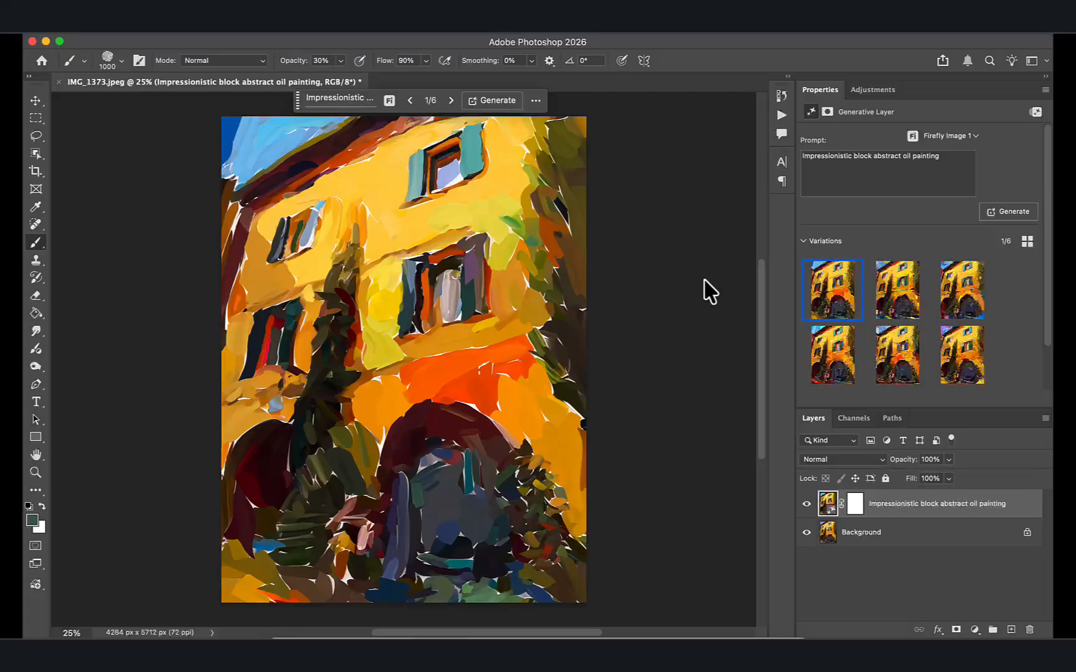
click(895, 286)
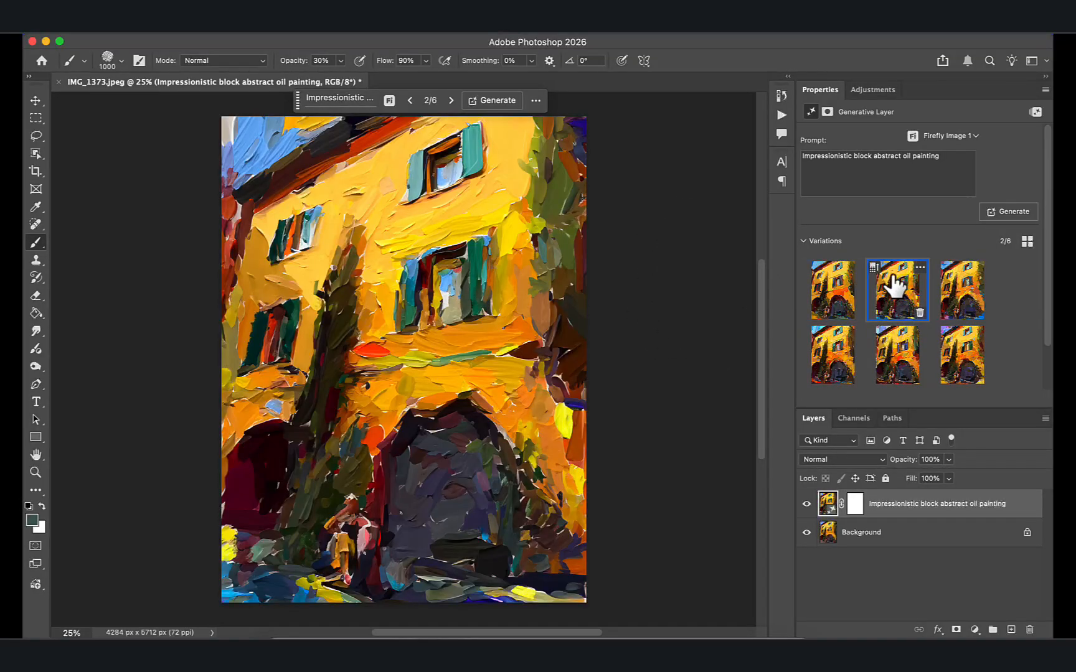
click(956, 302)
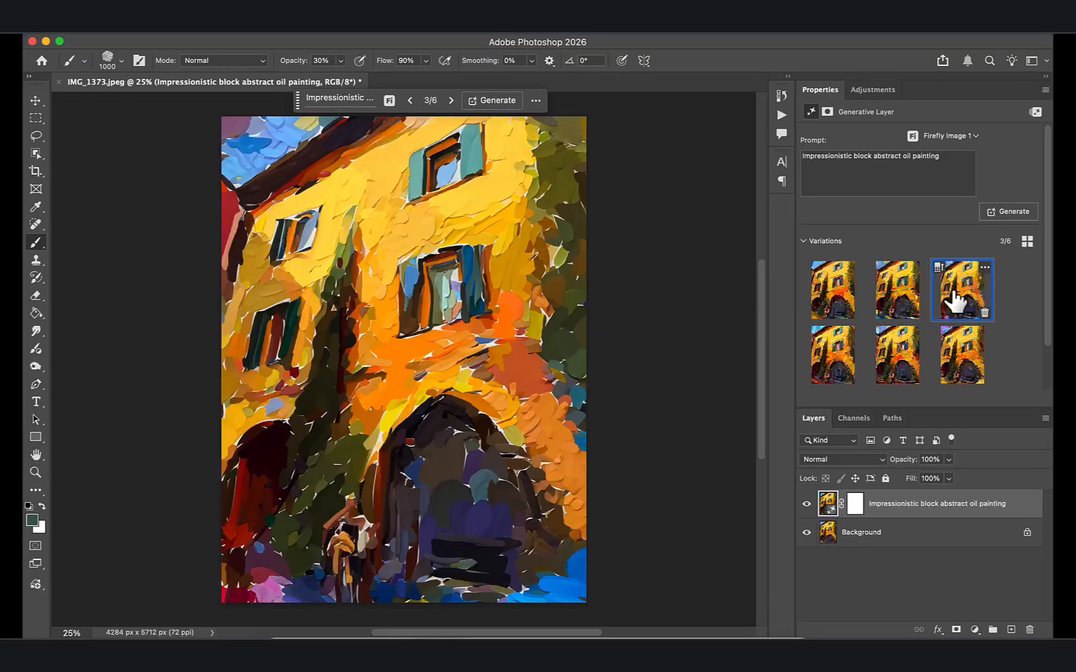
- Switch the generative layer to Firefly Image 3, generate new variations and view the second and third
click(389, 100)
click(389, 74)
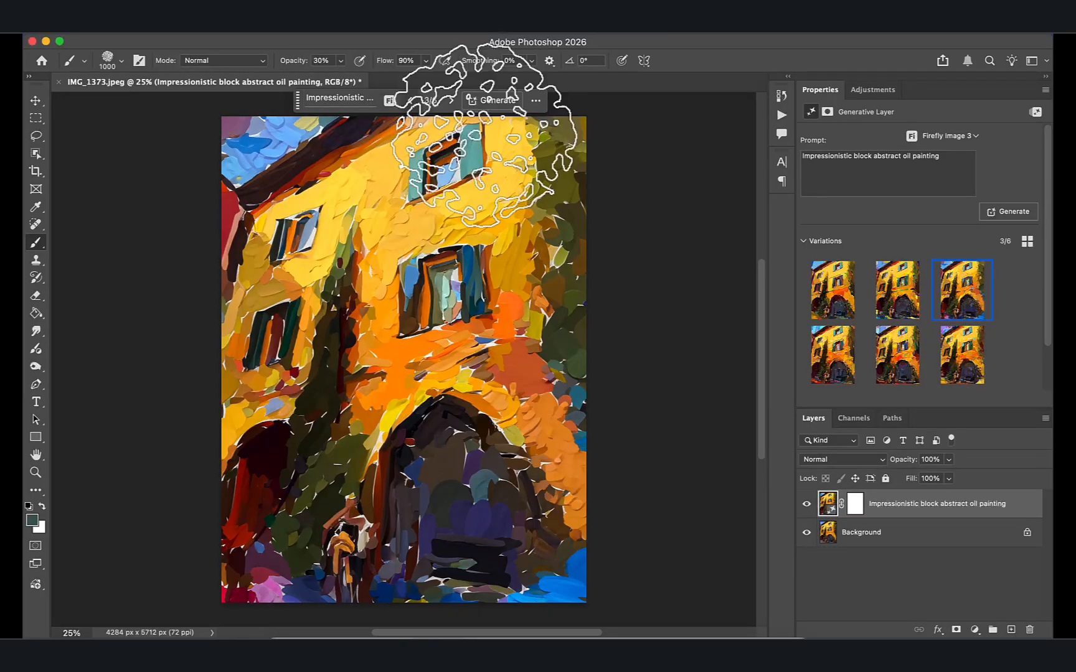
click(491, 101)
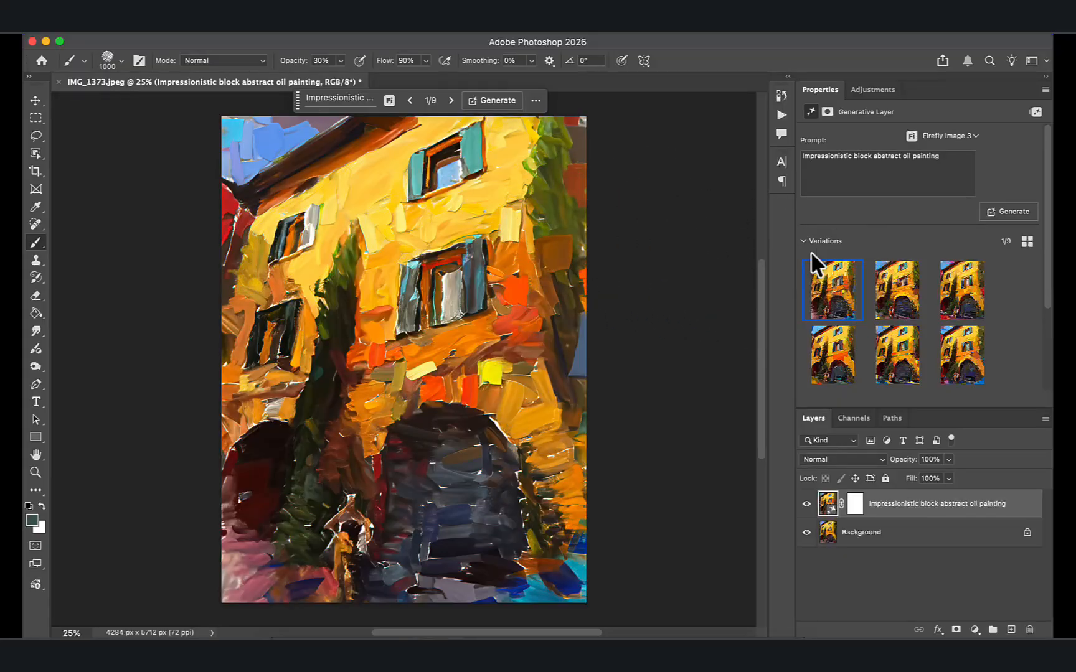
click(883, 287)
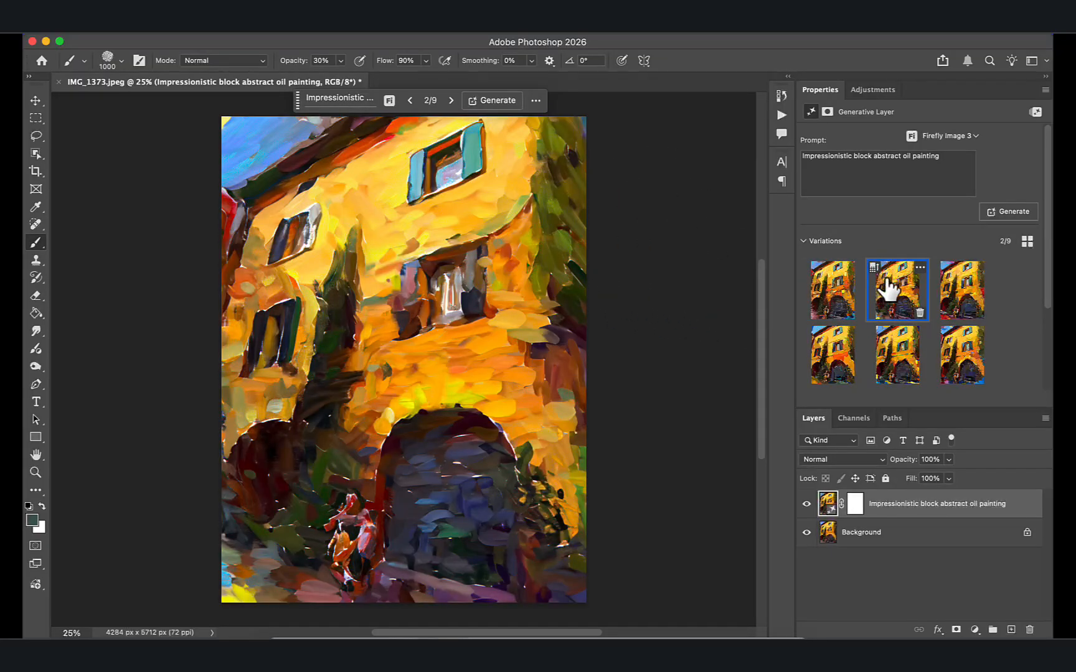
click(963, 295)
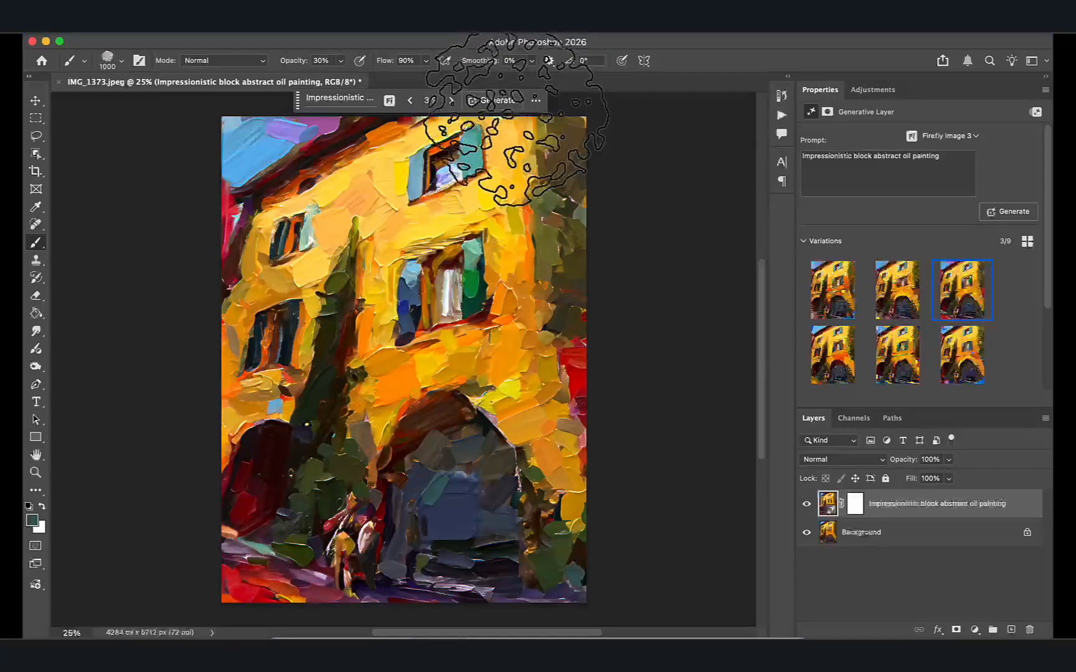
- Switch to the FLUX Kontext Pro model, generate the painting twice and select the earlier of the two variations for comparison
click(388, 98)
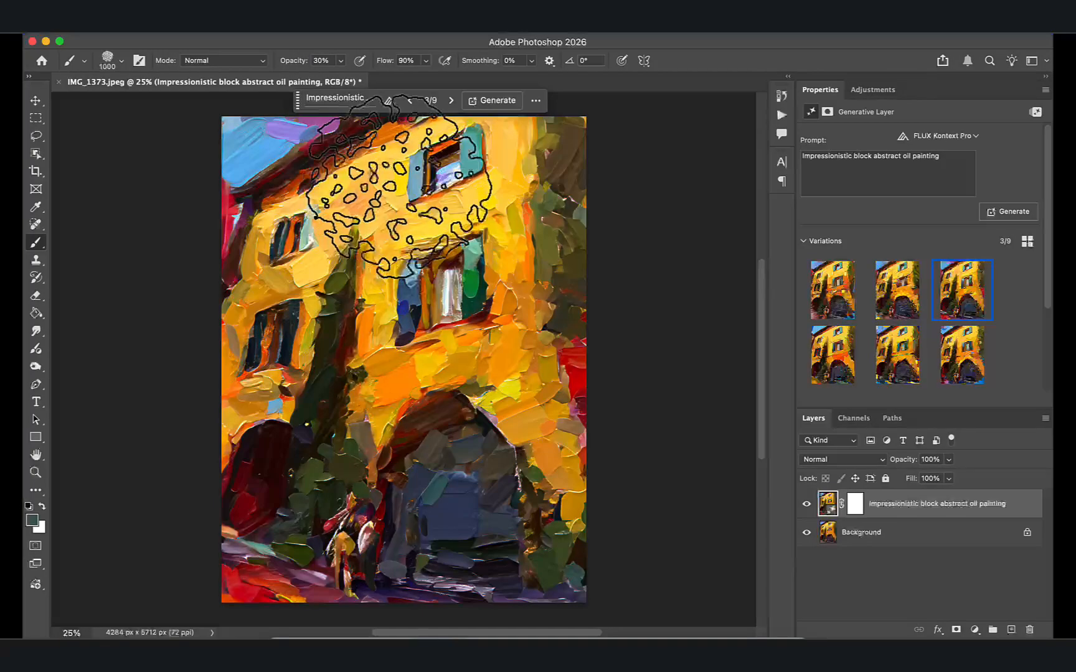
click(495, 102)
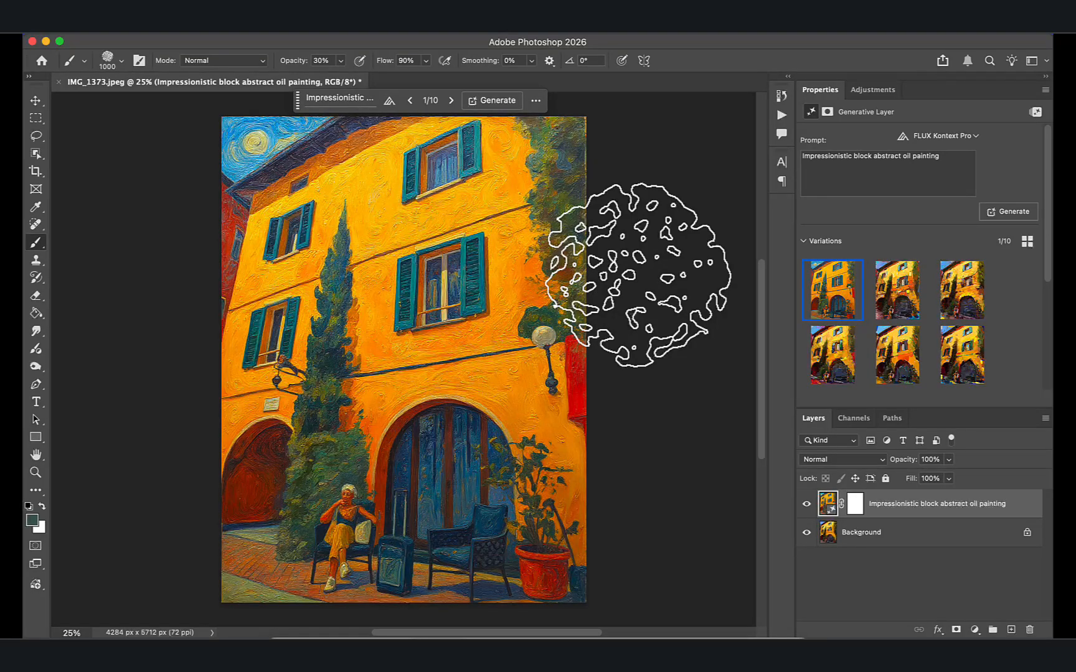
click(489, 98)
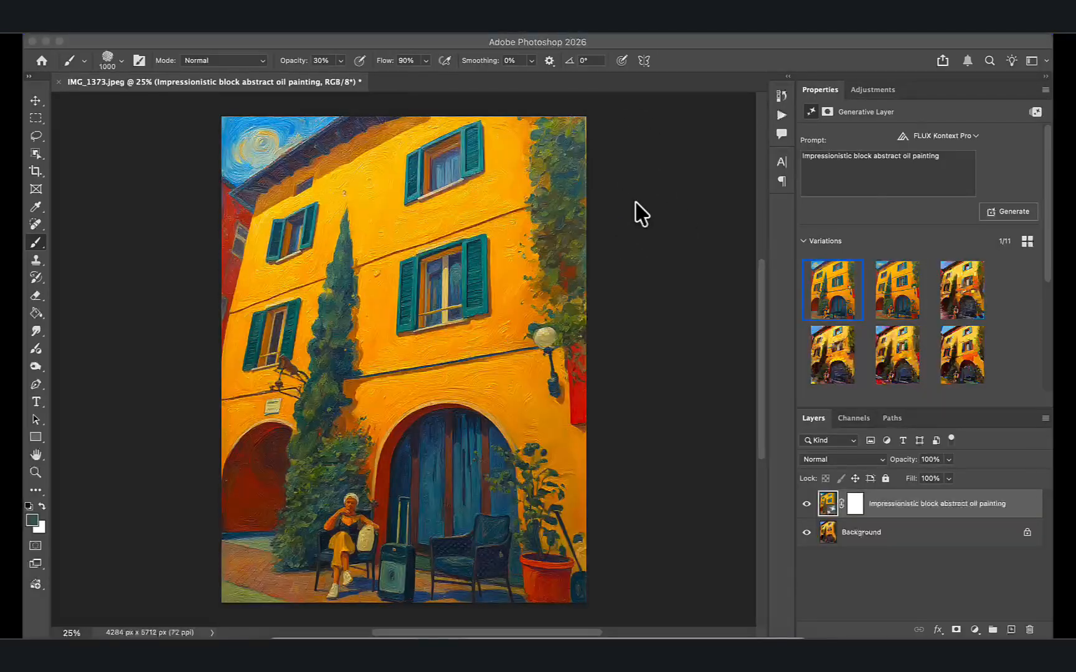
click(888, 287)
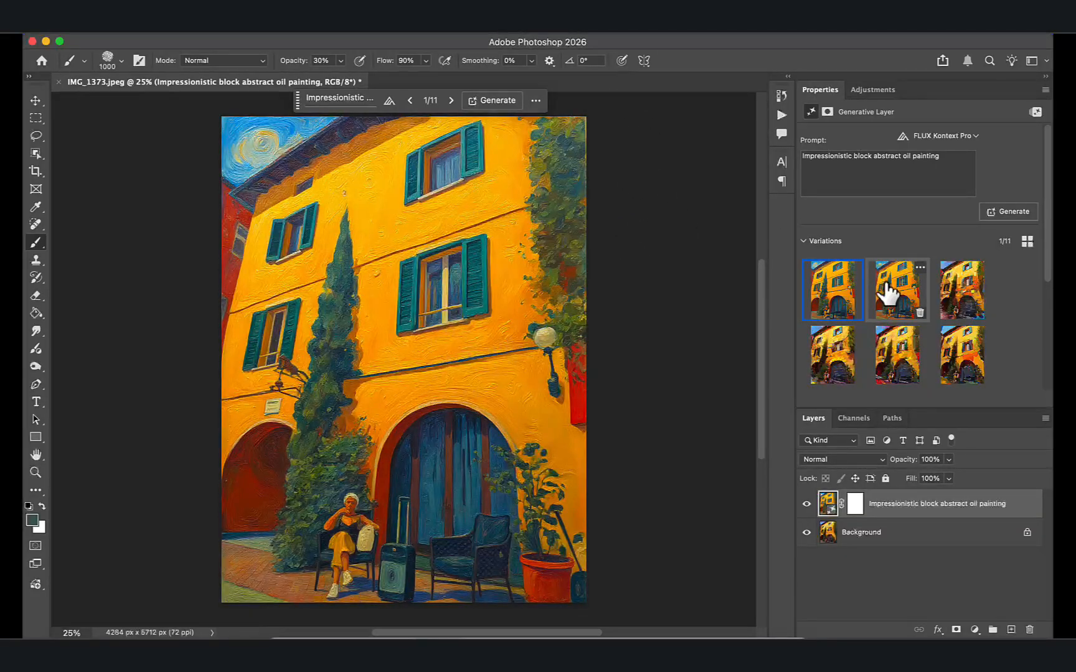
- Compare the two FLUX Kontext Pro variations by switching back and forth between them, finishing on the first
click(895, 293)
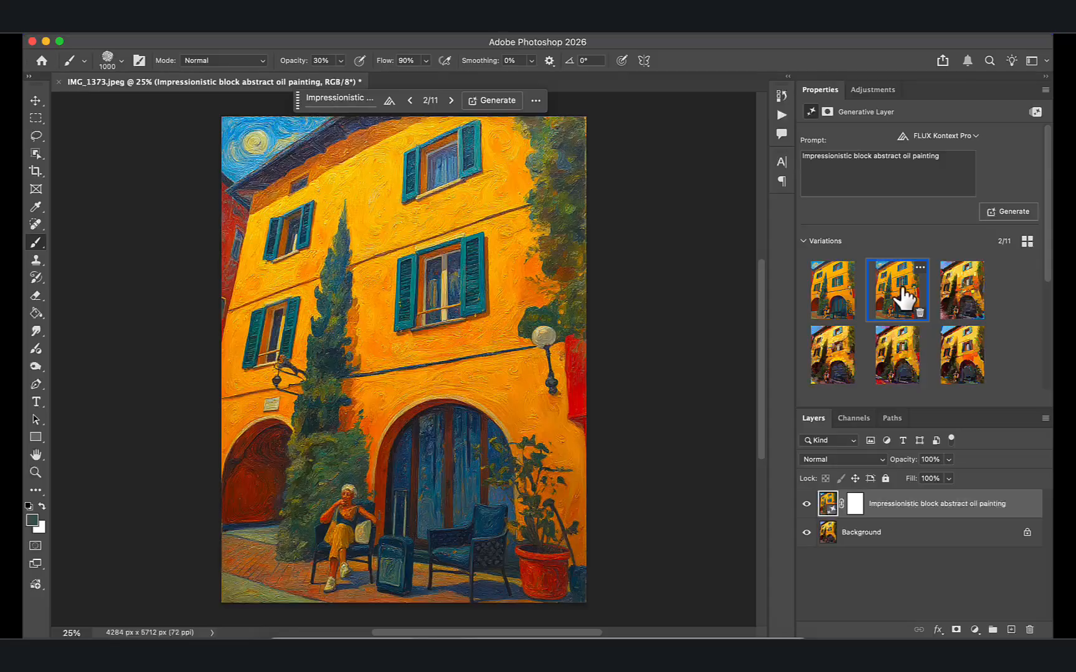
click(860, 293)
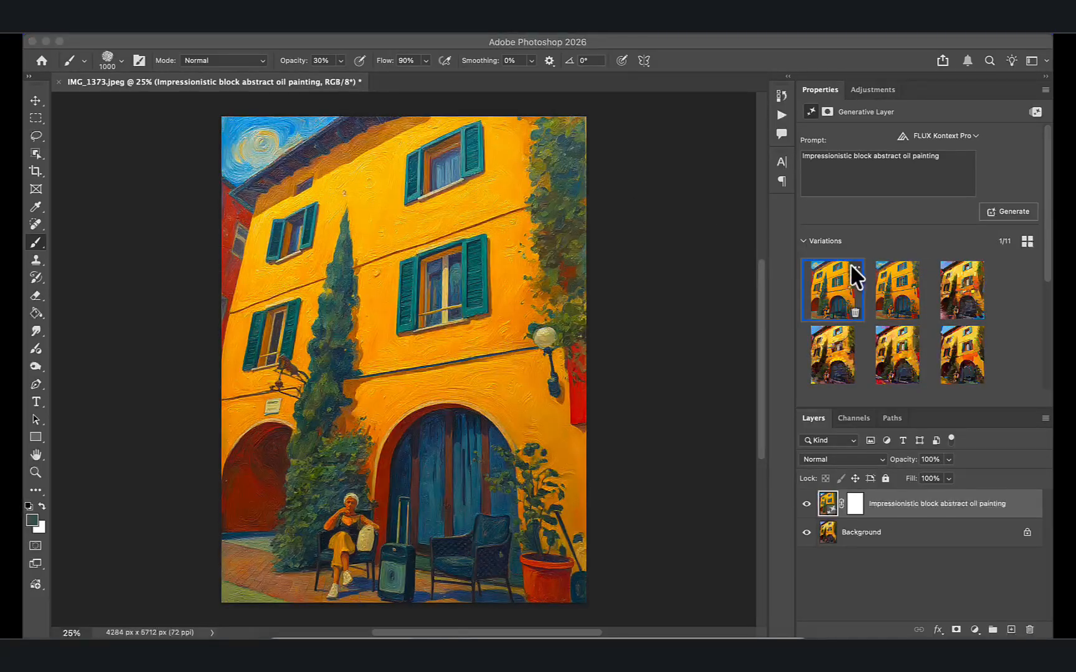
click(884, 284)
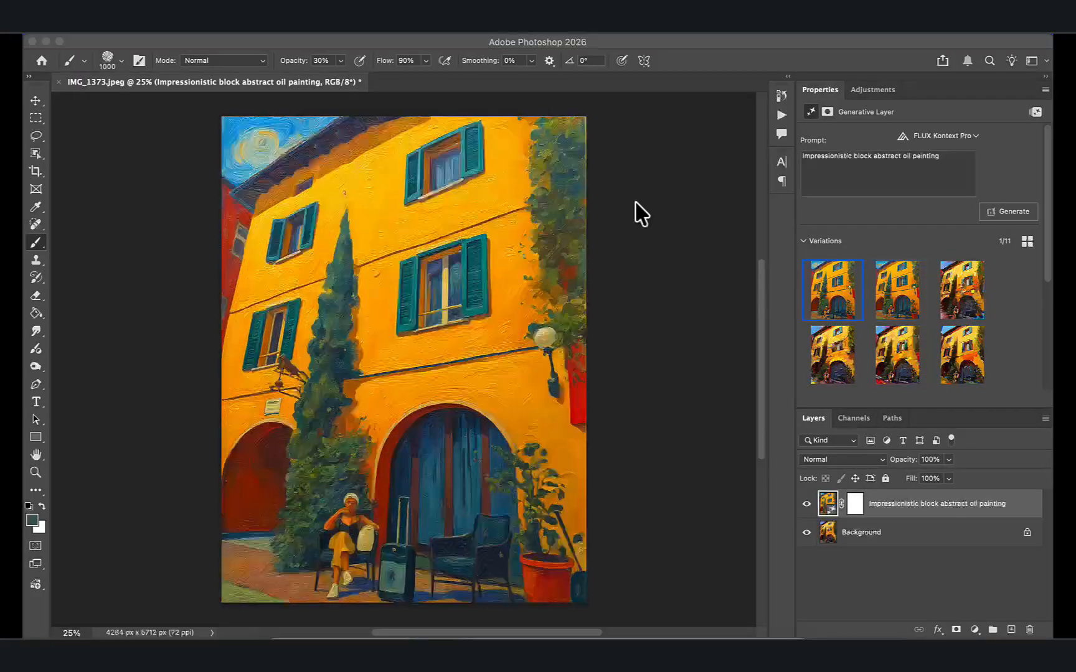
click(887, 289)
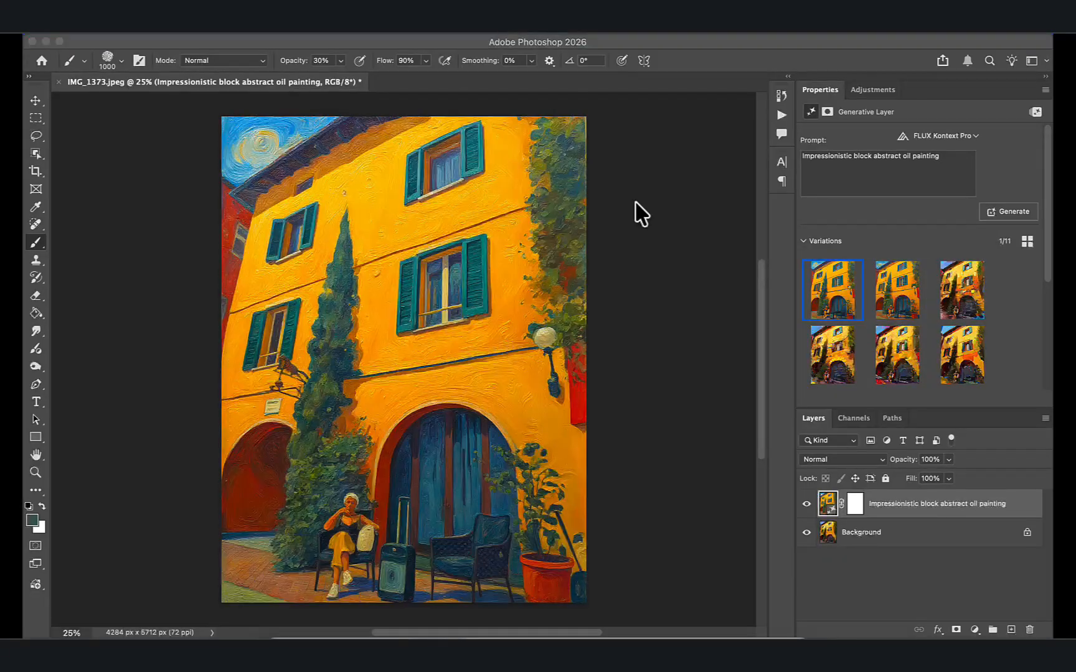
click(883, 278)
click(884, 282)
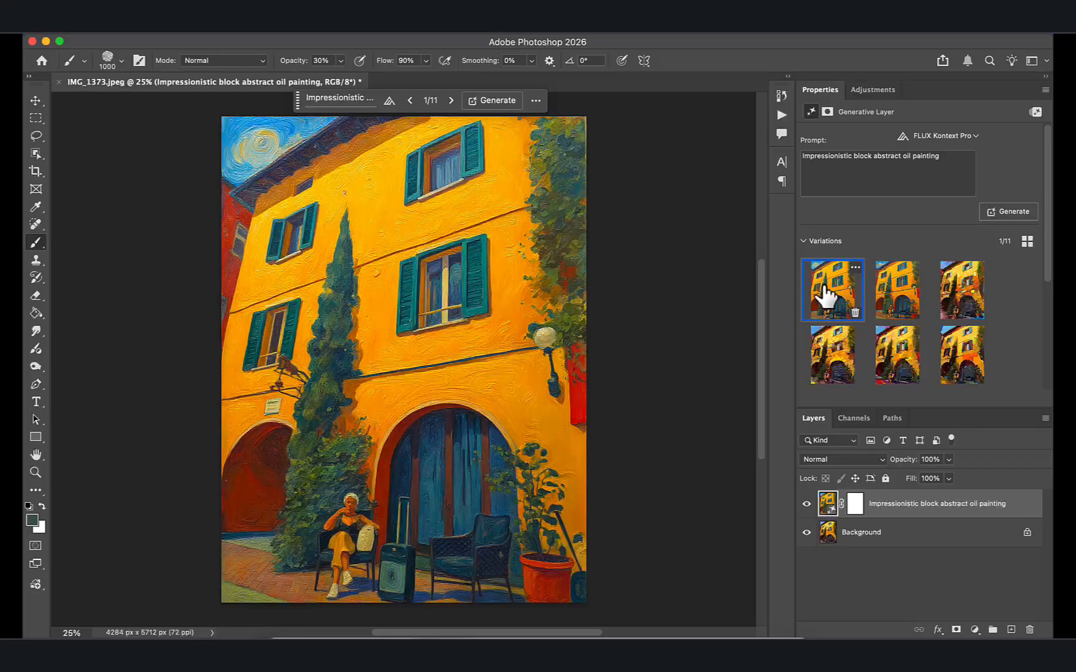
click(904, 299)
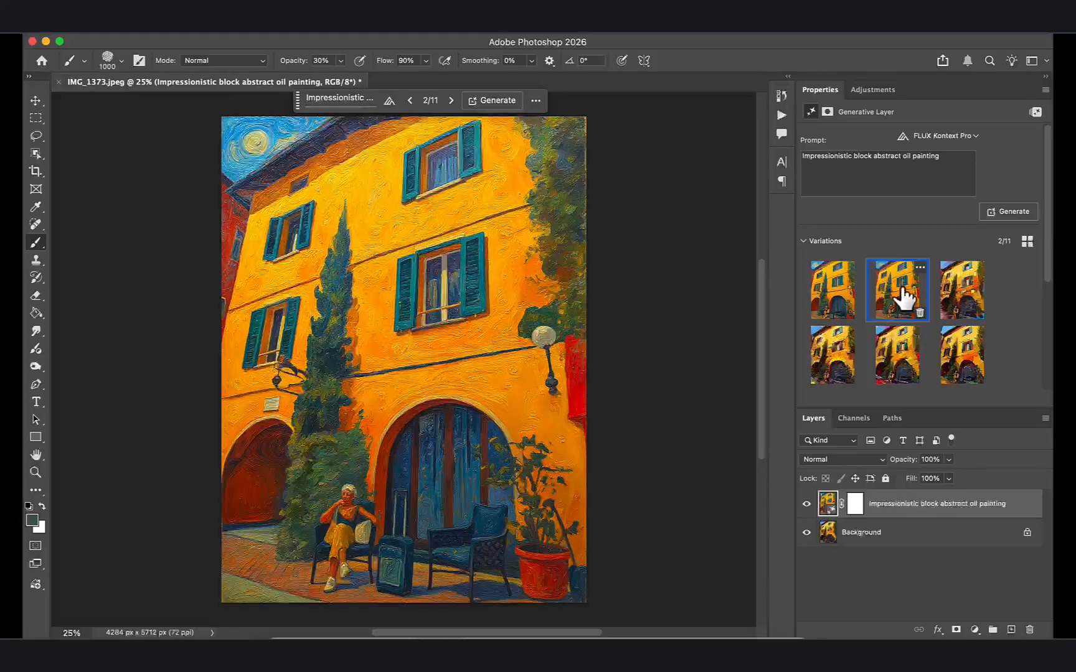
click(833, 297)
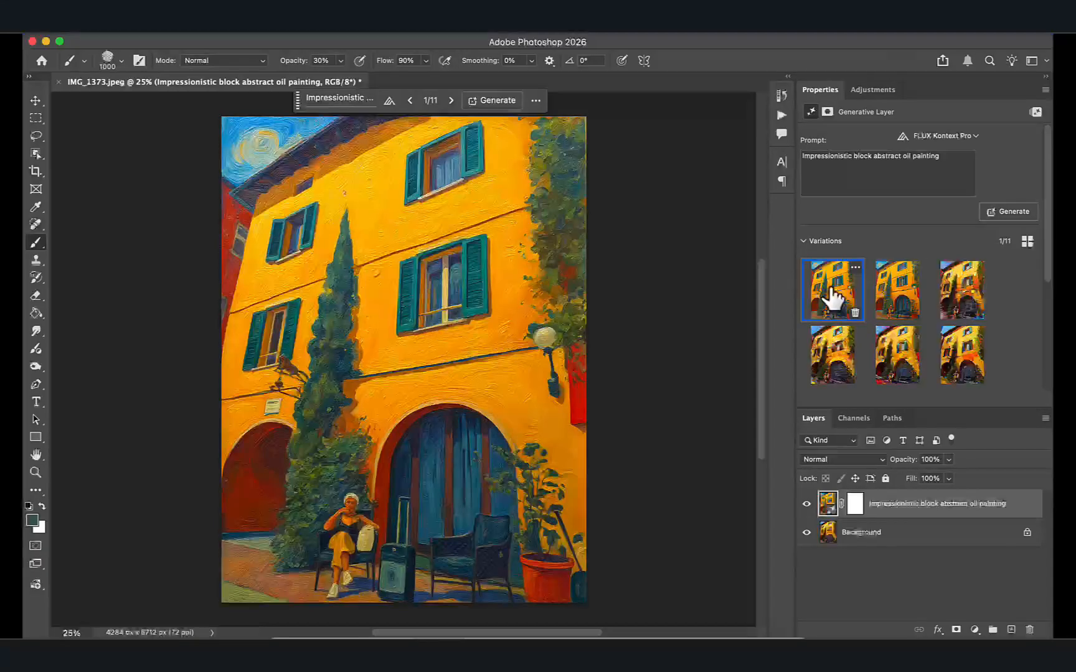
click(889, 290)
click(827, 298)
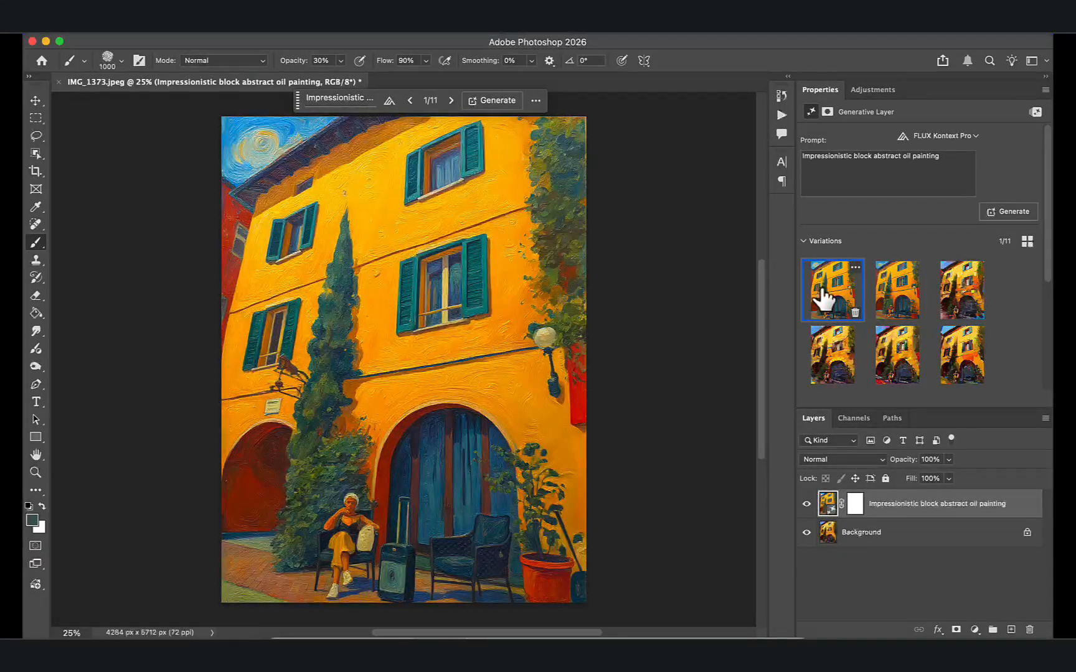
- Switch the generative layer to Gemini 2.5 (Nano Banana), generate the painting twice and compare the two new variations
click(391, 100)
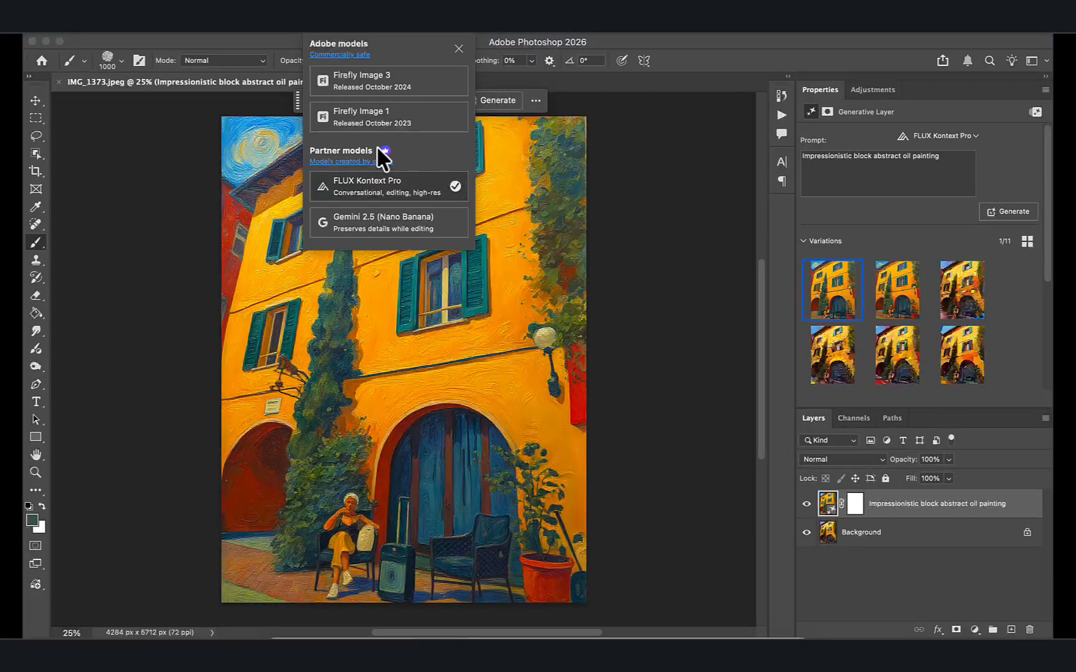
click(364, 218)
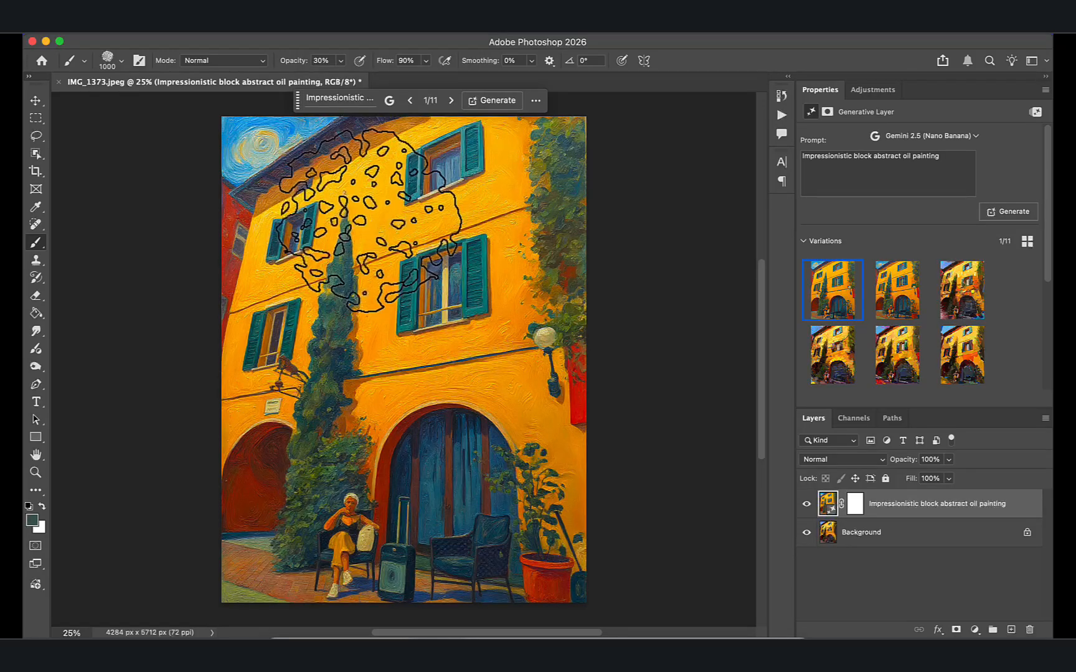
click(485, 99)
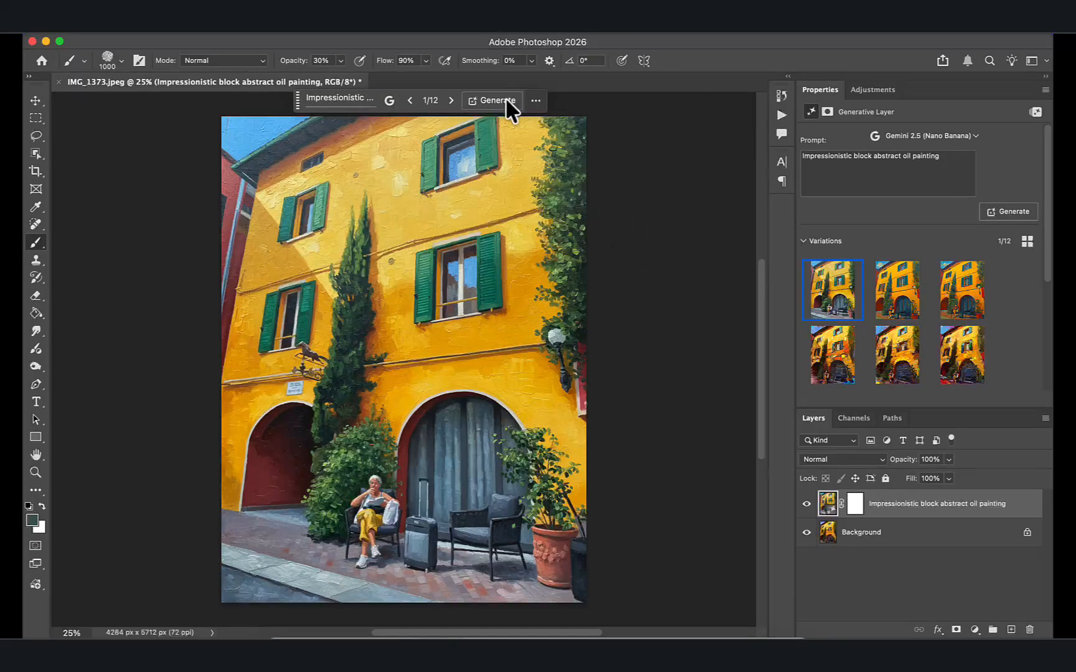
click(486, 99)
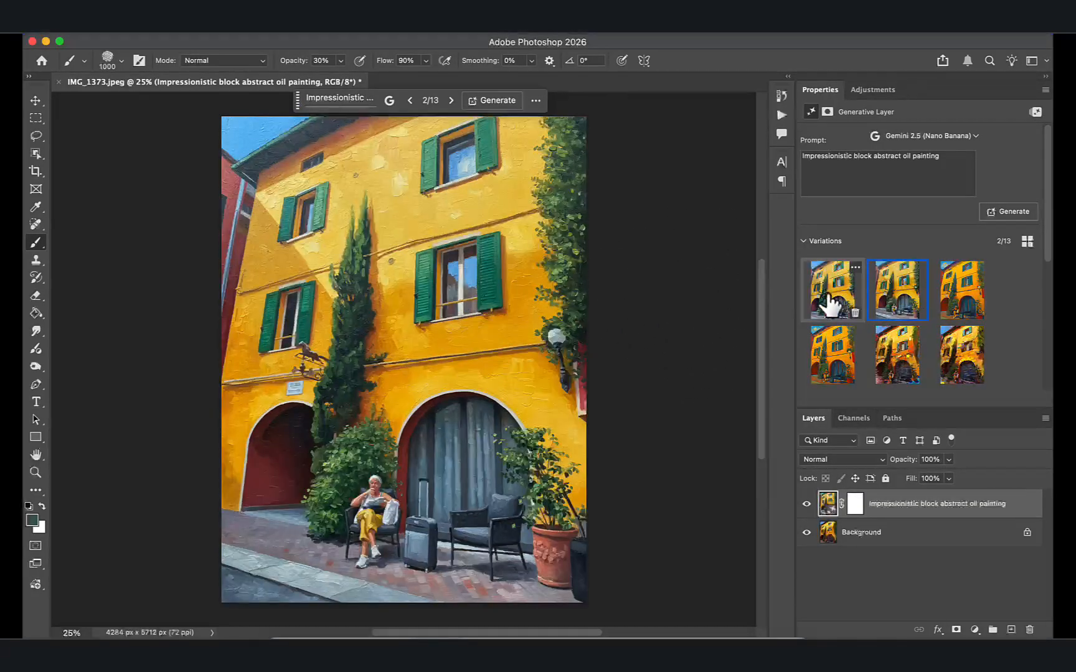
click(887, 298)
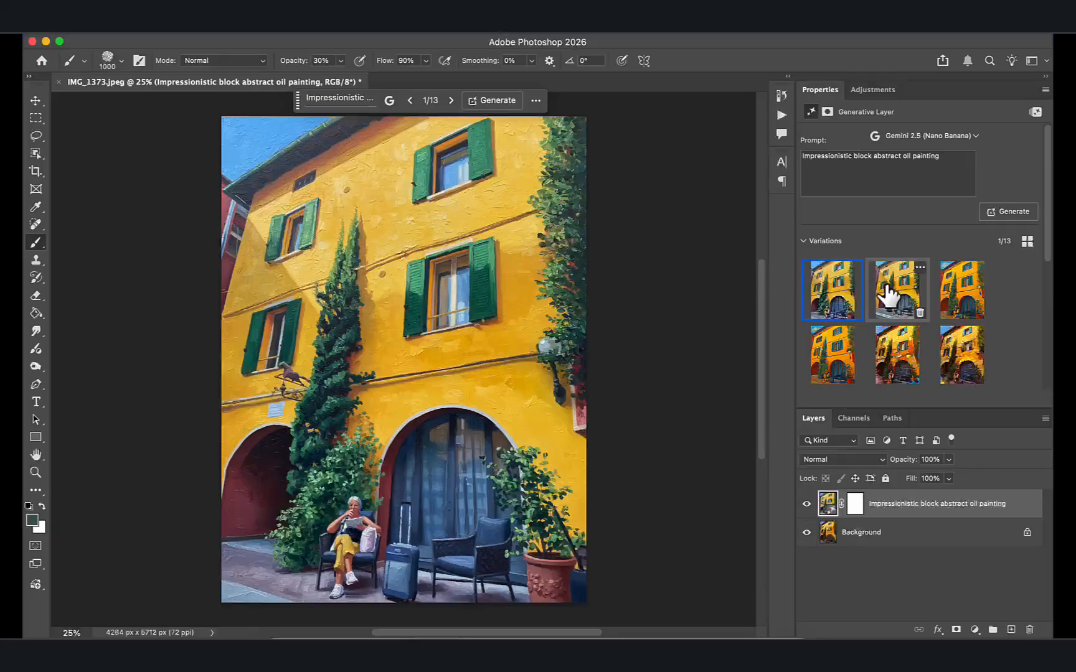
click(836, 302)
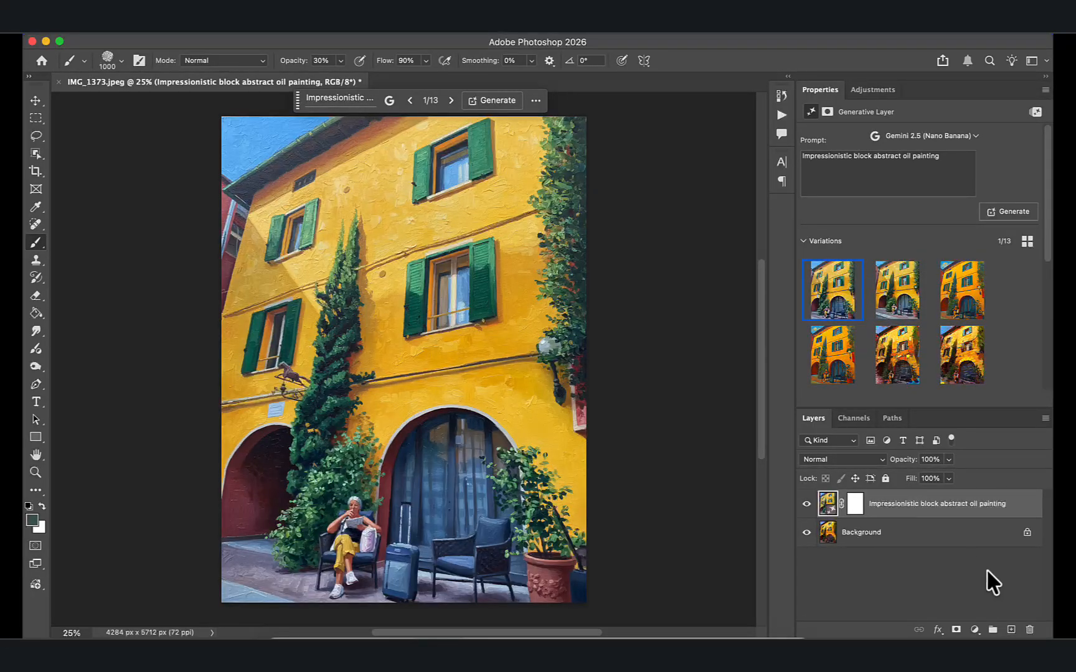
- Delete the generative layer and run Generative Fill on the whole photo with the prompt "Impressionistic block abstract oil painting" using Gemini 2.5
drag(1030, 632, 1030, 629)
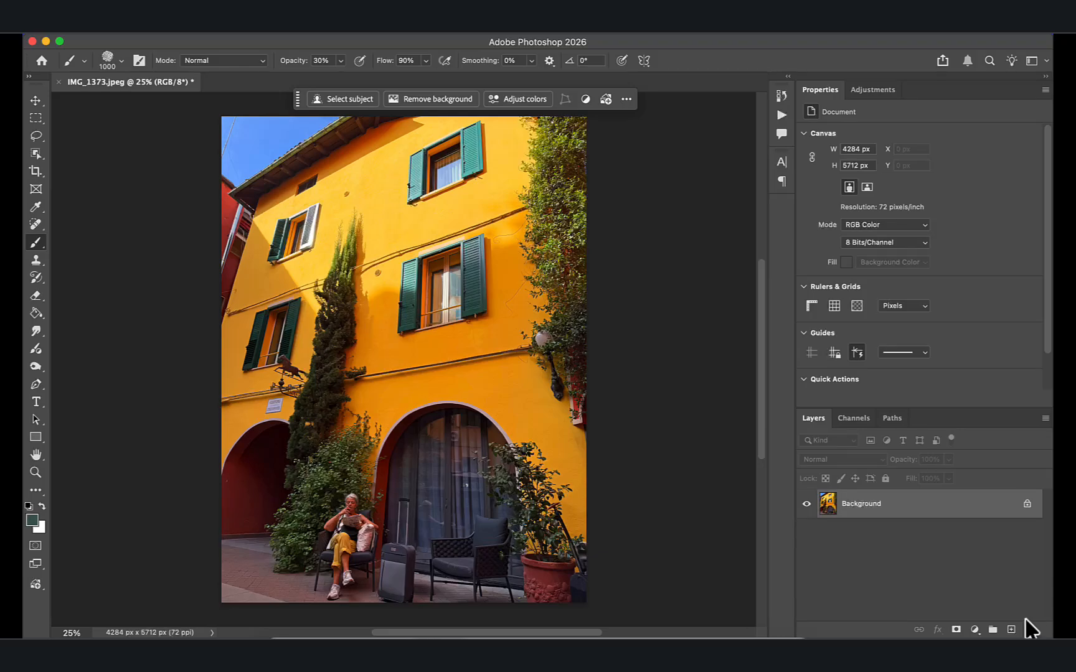
click(336, 28)
click(329, 40)
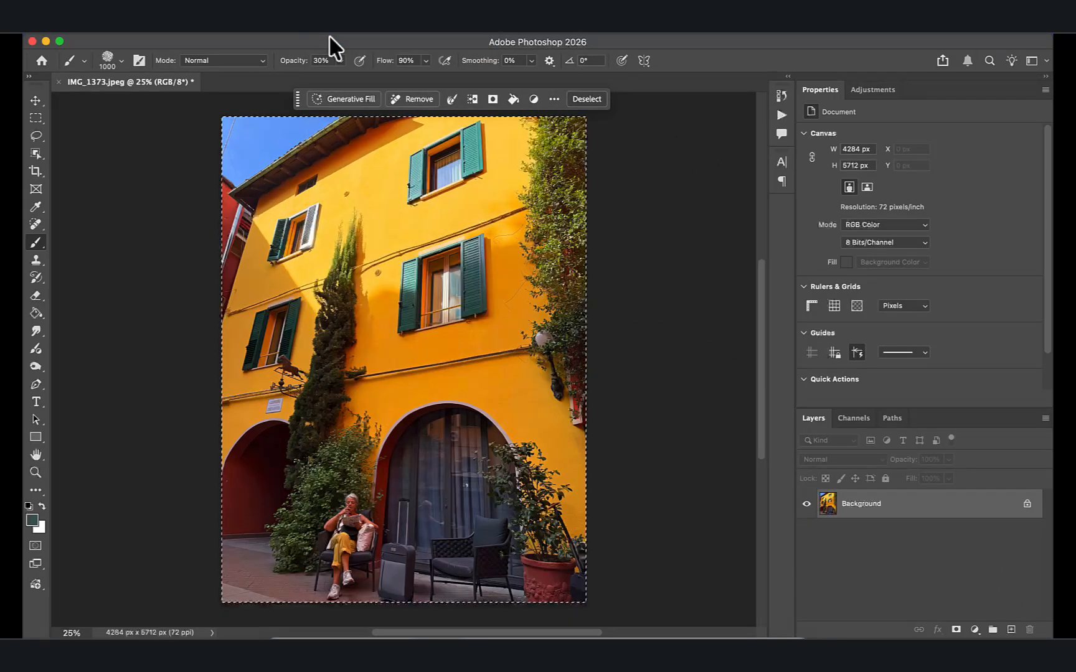
click(340, 99)
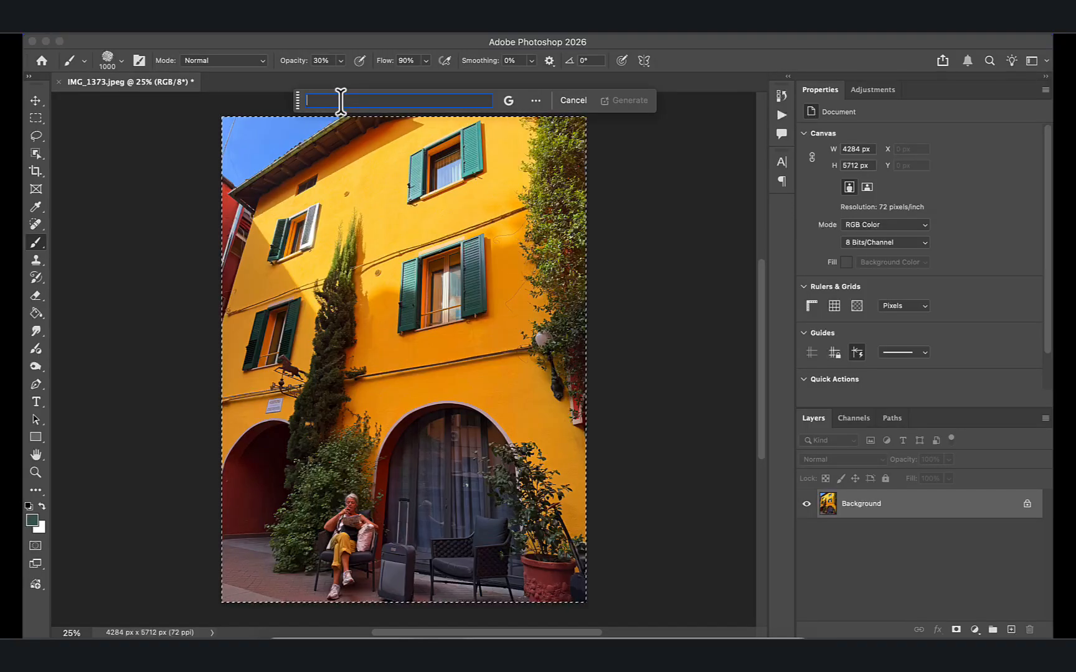
text(Impressionistic block abstract oil painting)
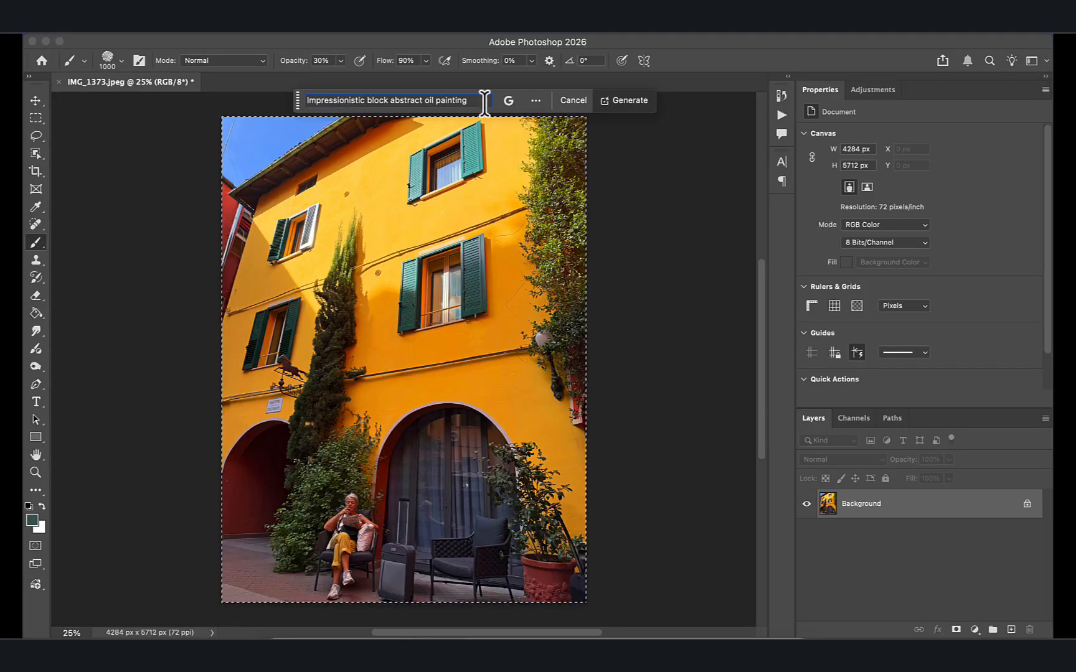
click(638, 104)
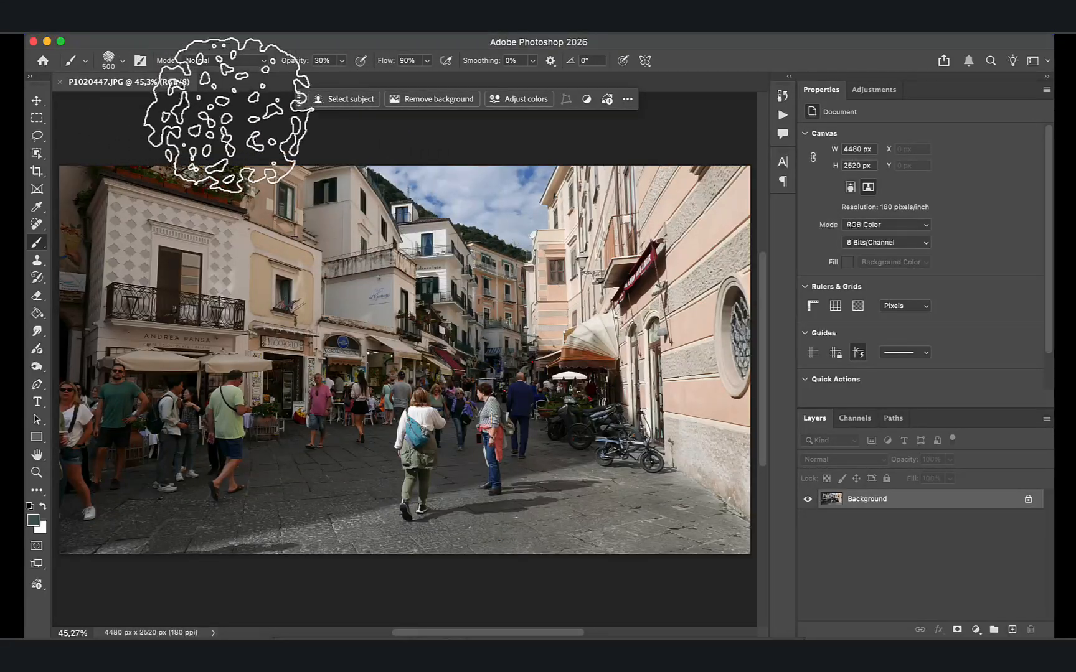
- Boost the street photo P1020447.JPG's saturation to +42 with a Hue/Saturation adjustment
click(226, 32)
mouse_move(232, 53)
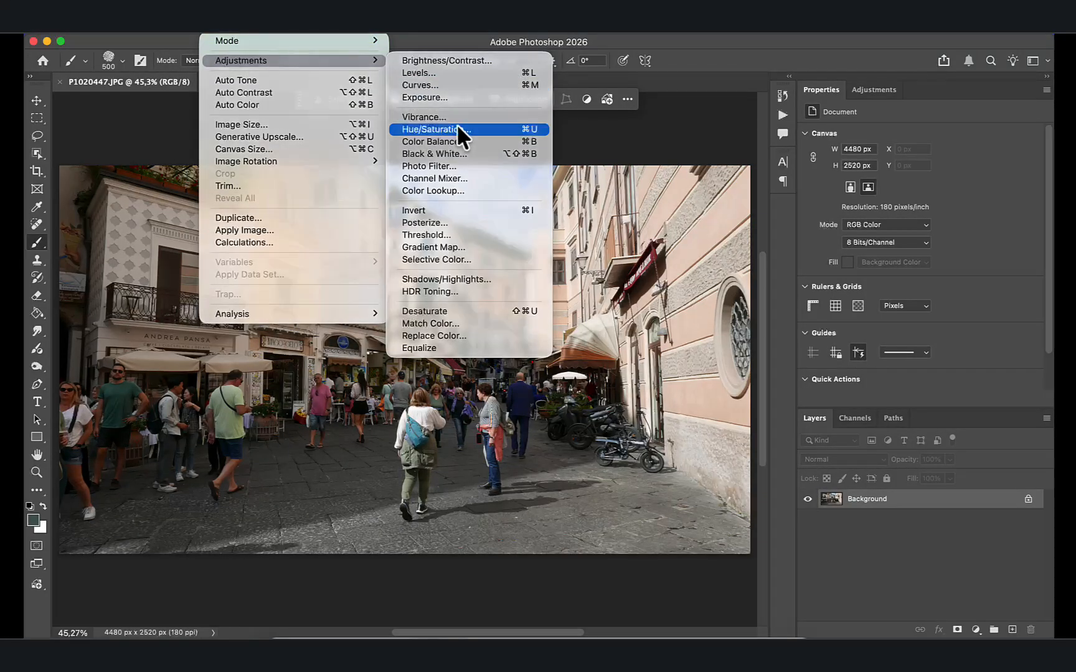
click(459, 128)
drag(858, 383, 886, 387)
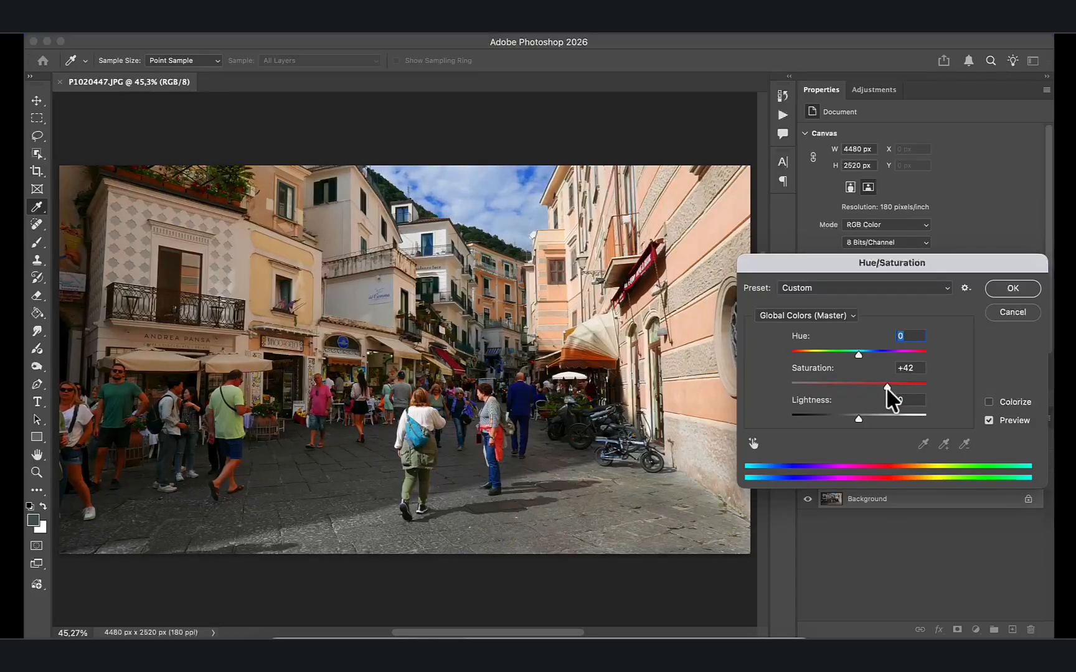
click(1004, 286)
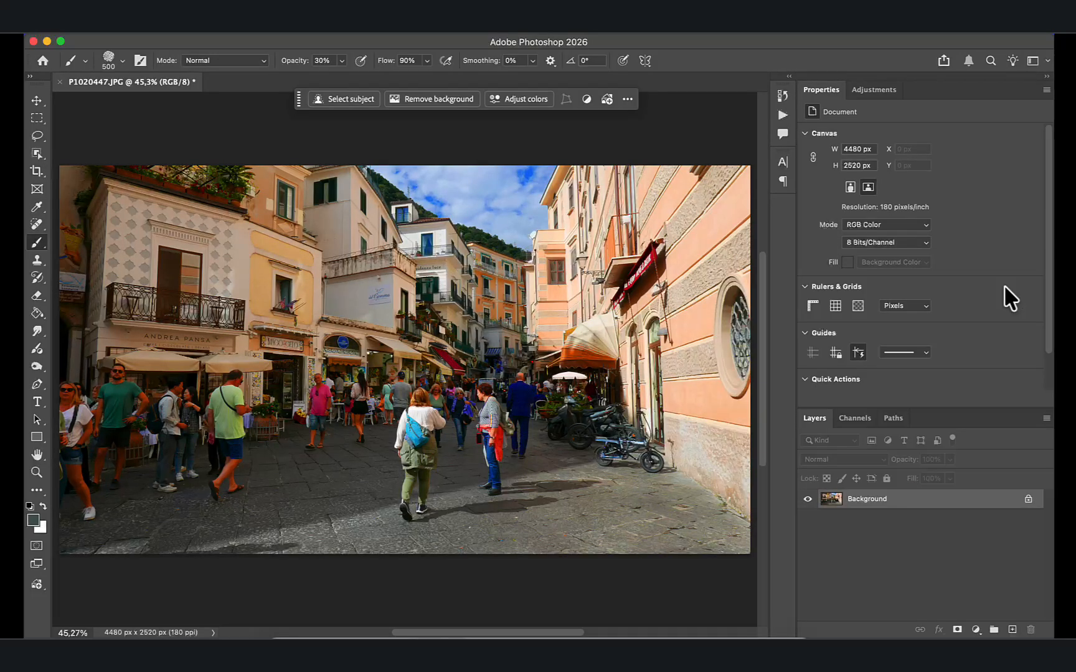
- Paint a Quick Mask over the street photo with the textured 500 px brush at 30% opacity and convert it to a selection
click(34, 546)
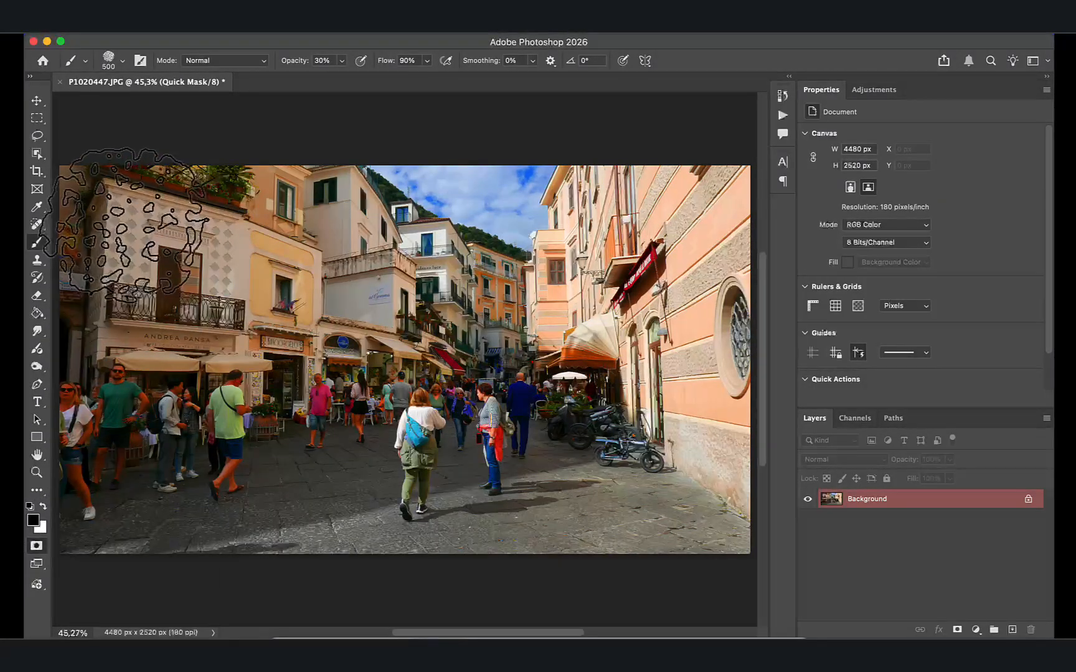
mouse_move(98, 204)
mouse_down()
mouse_move(173, 188)
mouse_move(793, 188)
mouse_move(250, 243)
mouse_move(601, 242)
mouse_move(835, 266)
mouse_move(583, 283)
mouse_move(610, 332)
mouse_move(597, 328)
mouse_move(641, 390)
mouse_move(483, 195)
mouse_move(533, 201)
mouse_move(380, 190)
mouse_move(360, 216)
mouse_move(323, 216)
mouse_move(352, 196)
mouse_move(301, 188)
mouse_move(264, 214)
mouse_move(236, 272)
mouse_move(179, 330)
mouse_move(137, 323)
mouse_move(102, 290)
mouse_move(116, 245)
mouse_move(126, 293)
mouse_move(210, 424)
mouse_move(245, 354)
mouse_move(115, 464)
mouse_move(76, 463)
mouse_move(123, 492)
mouse_move(262, 451)
mouse_move(226, 466)
mouse_move(234, 484)
mouse_move(230, 437)
mouse_move(200, 503)
mouse_move(378, 485)
mouse_move(398, 516)
mouse_move(449, 509)
mouse_move(574, 391)
mouse_move(718, 379)
mouse_move(729, 232)
mouse_move(618, 229)
mouse_move(623, 197)
mouse_move(588, 259)
mouse_move(638, 362)
mouse_move(570, 269)
mouse_move(543, 358)
mouse_move(524, 276)
mouse_move(411, 202)
mouse_move(433, 231)
mouse_move(471, 359)
mouse_move(511, 344)
mouse_move(519, 491)
mouse_move(403, 506)
mouse_move(392, 382)
mouse_move(428, 465)
mouse_move(620, 454)
mouse_move(701, 469)
mouse_move(276, 408)
mouse_move(381, 305)
mouse_move(180, 255)
mouse_move(377, 276)
mouse_move(501, 324)
mouse_move(336, 264)
mouse_move(626, 336)
mouse_move(480, 480)
mouse_move(340, 516)
mouse_move(509, 489)
mouse_move(409, 609)
mouse_move(64, 554)
mouse_up()
click(36, 544)
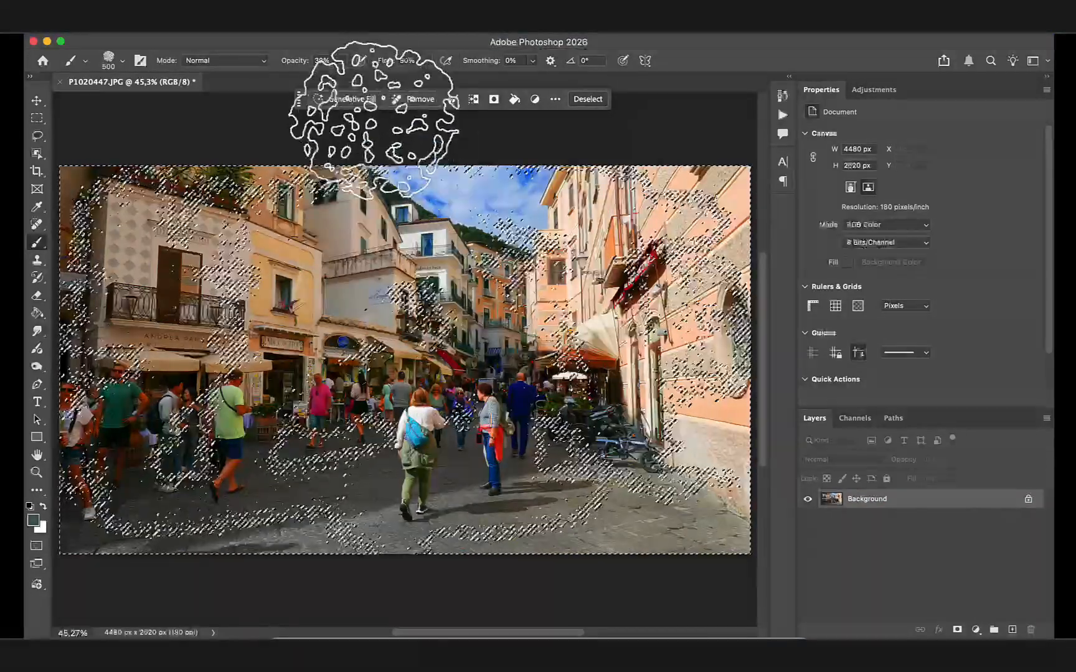
- Generate a fill with the prompt "watercolor painting" using Firefly Image 1 and view its second and third variations
click(352, 102)
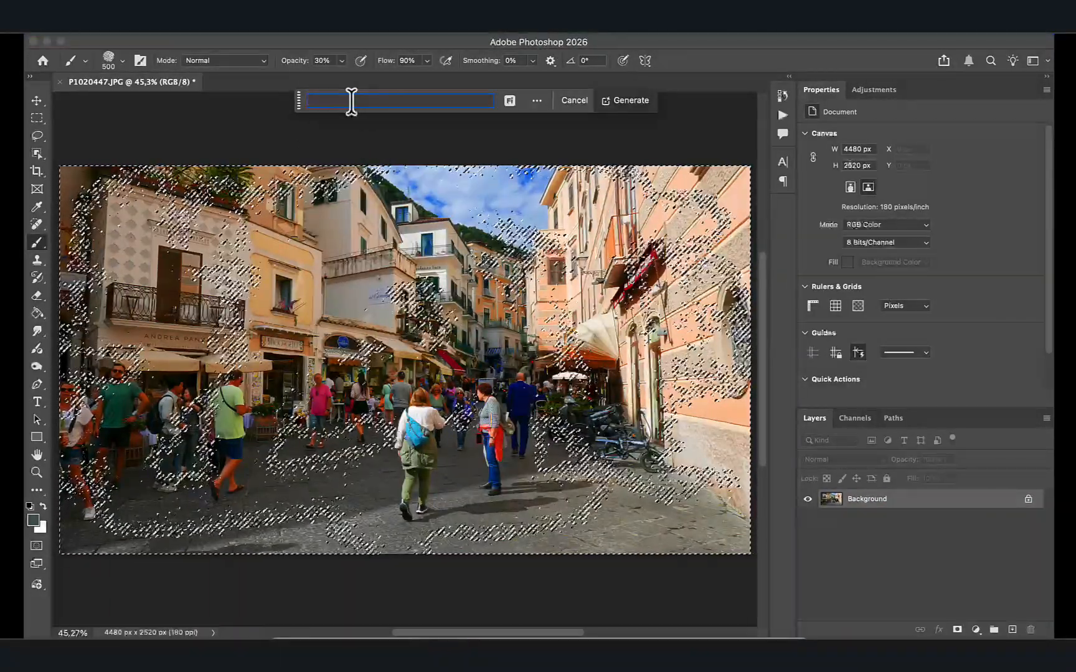
text(watercolor pa)
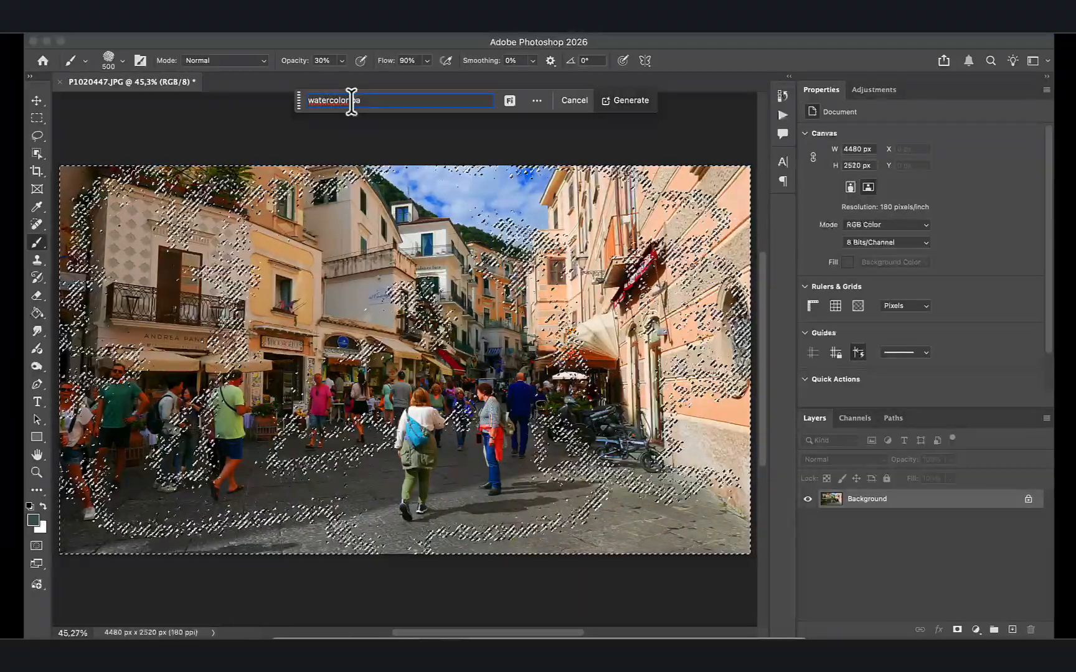
text(inting)
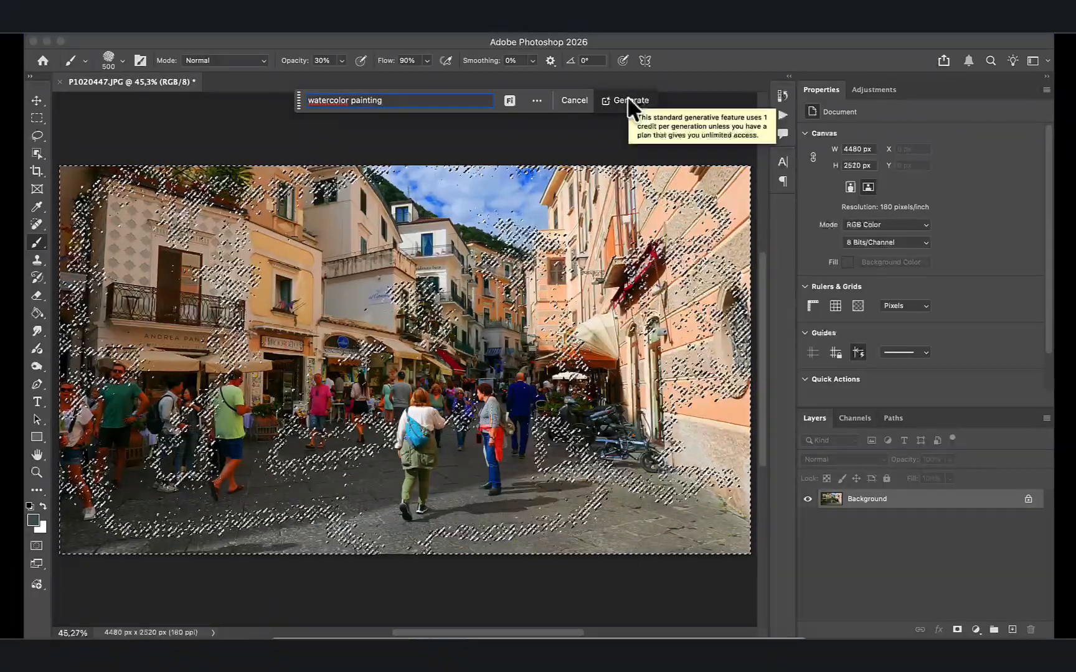
click(509, 101)
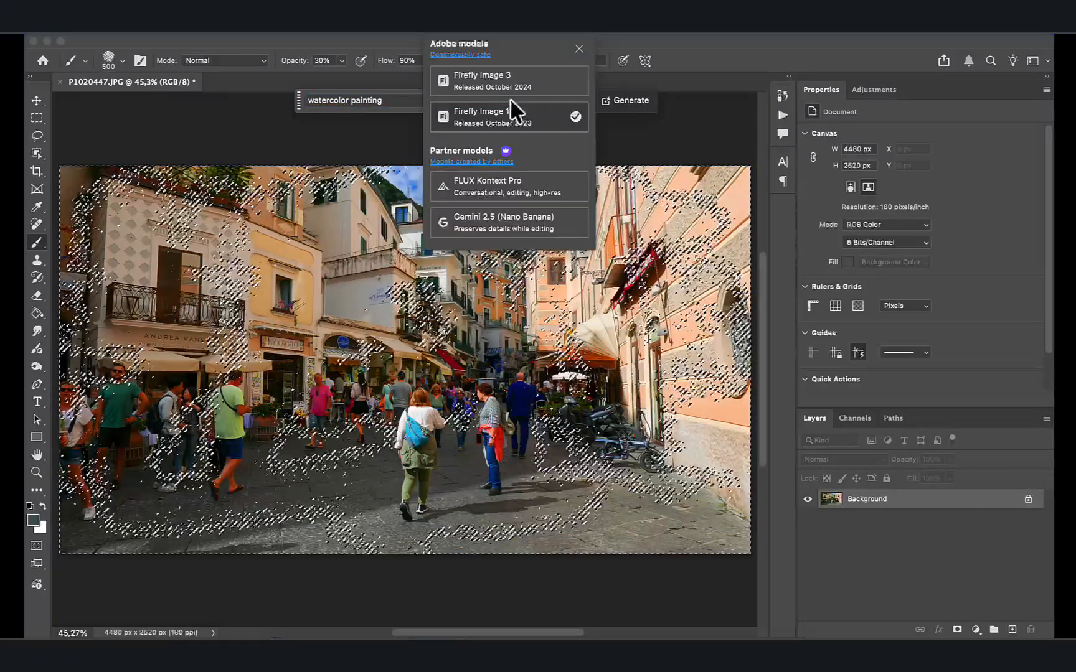
click(504, 117)
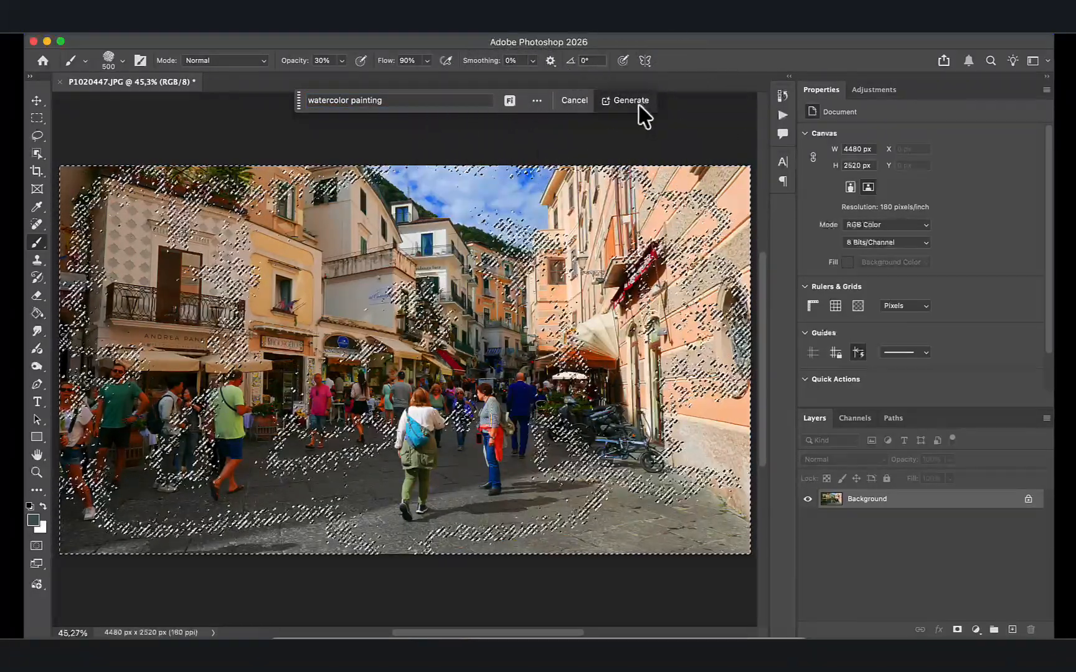
click(632, 103)
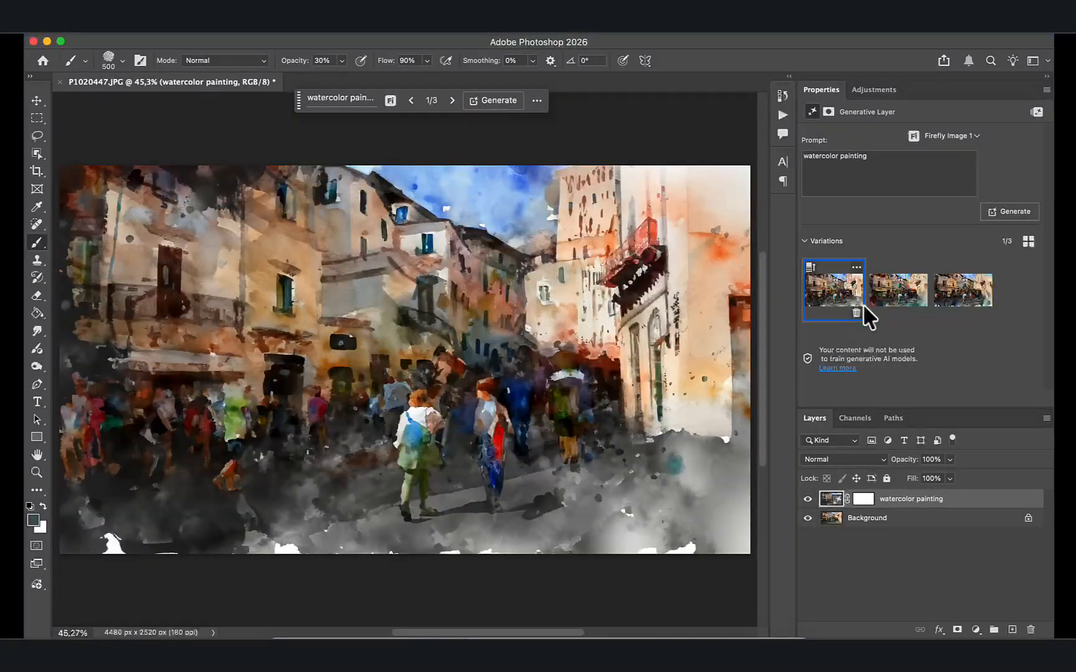
click(893, 297)
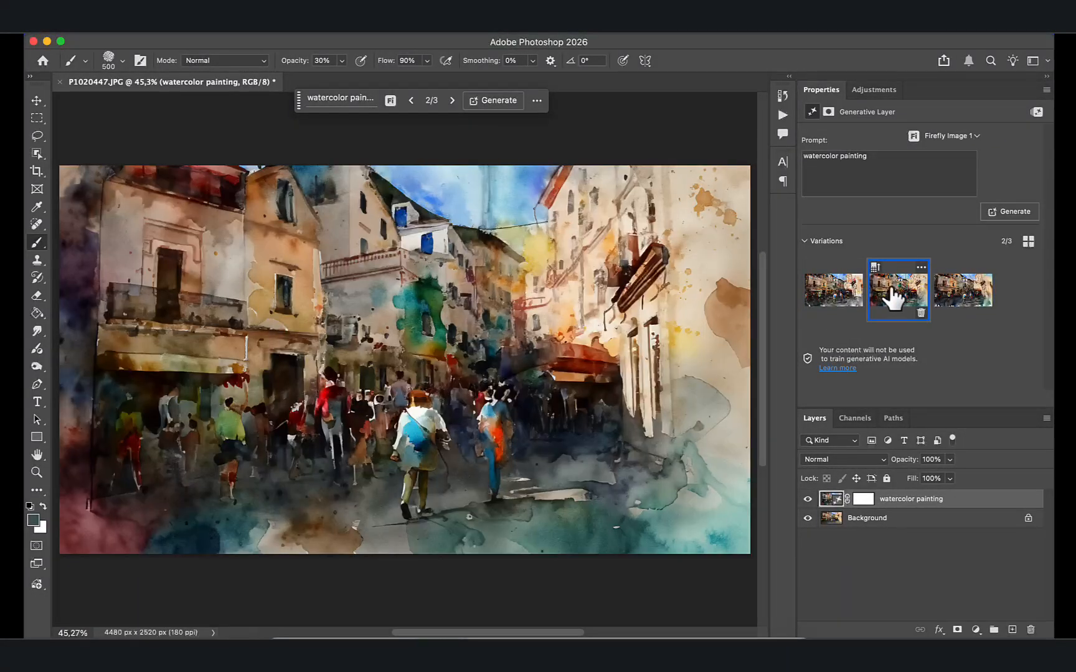
click(945, 297)
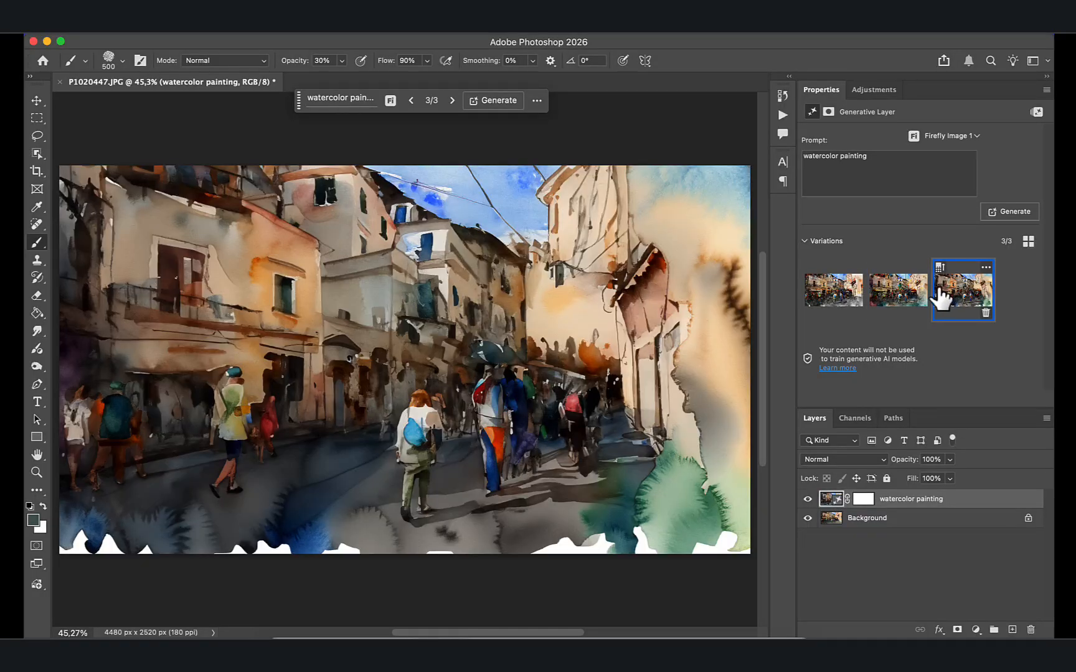
- Generate new "watercolor painting" fills of the street photo with Firefly Image 3 and view the second and third variations
click(391, 102)
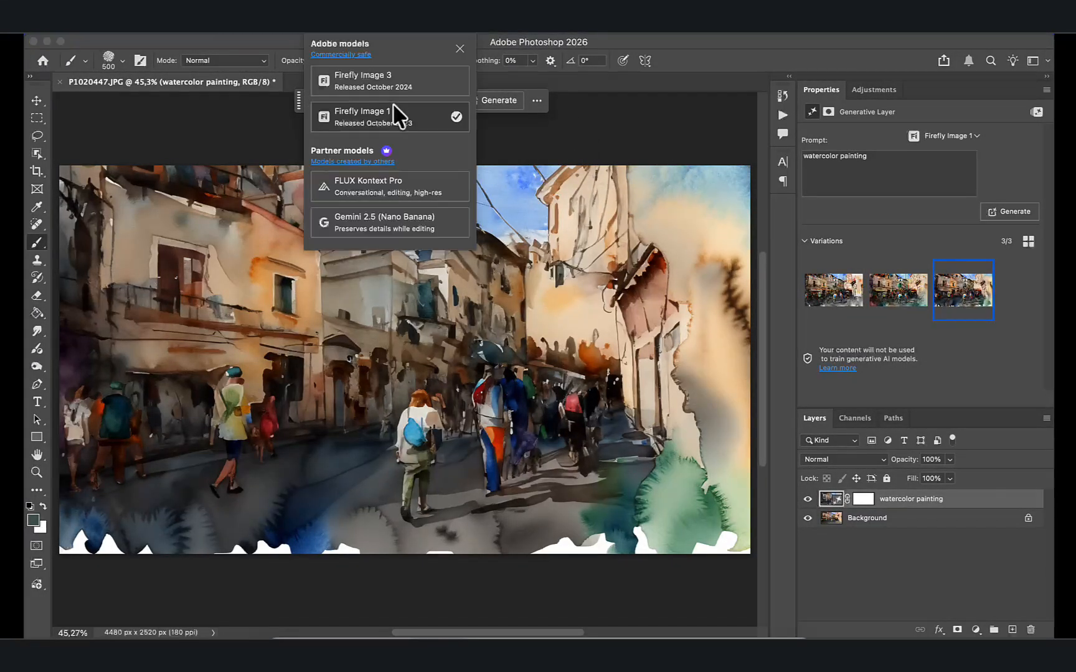
click(386, 83)
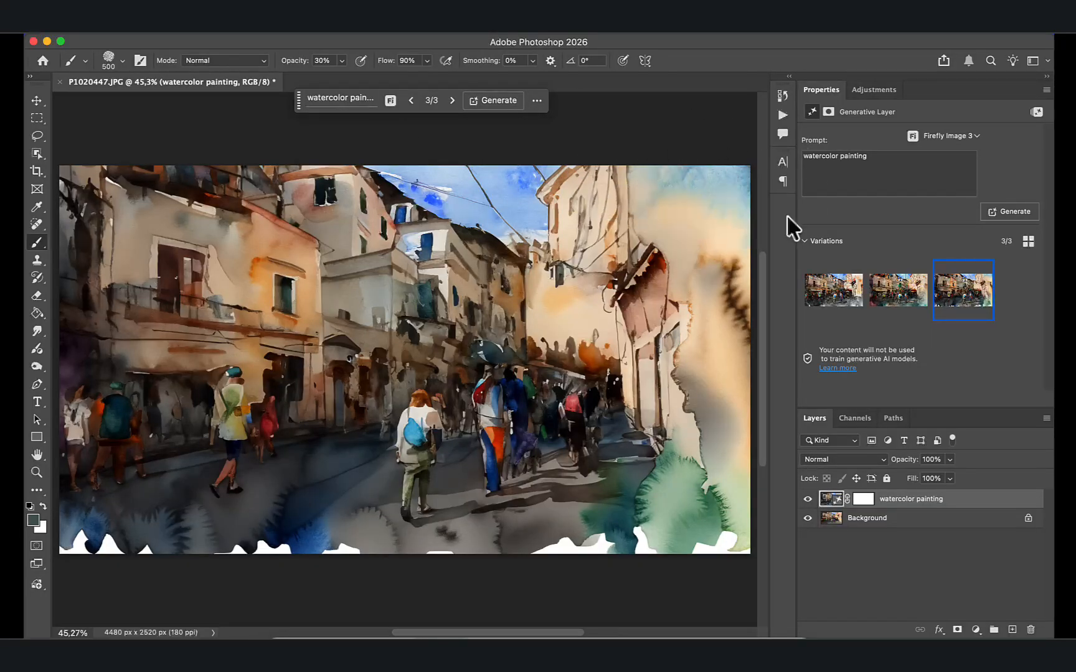
mouse_move(835, 265)
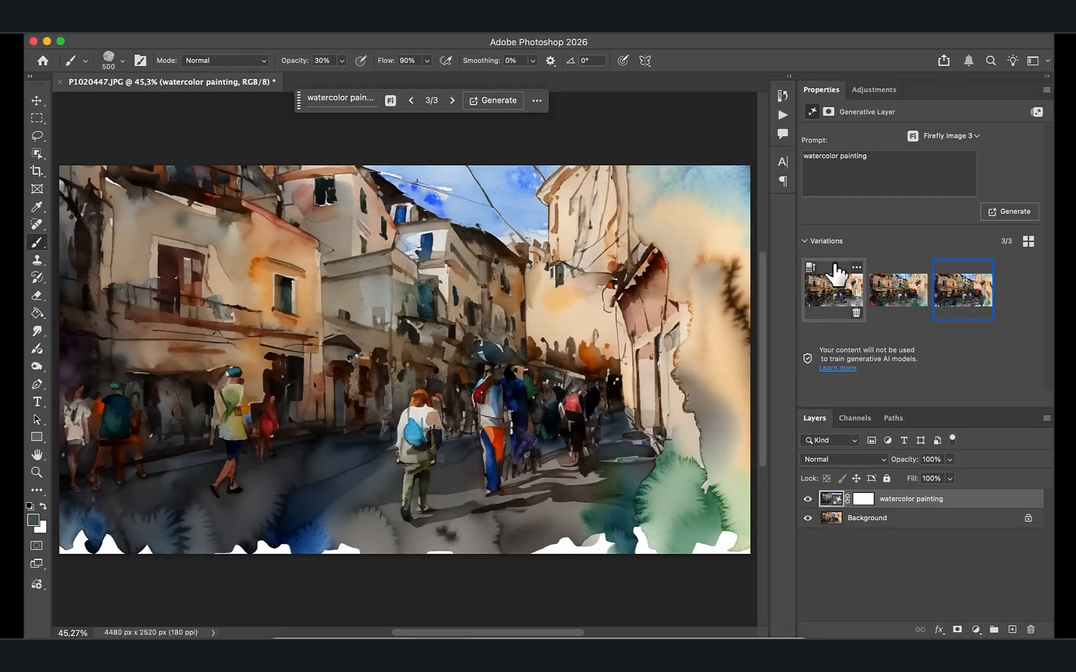
click(494, 101)
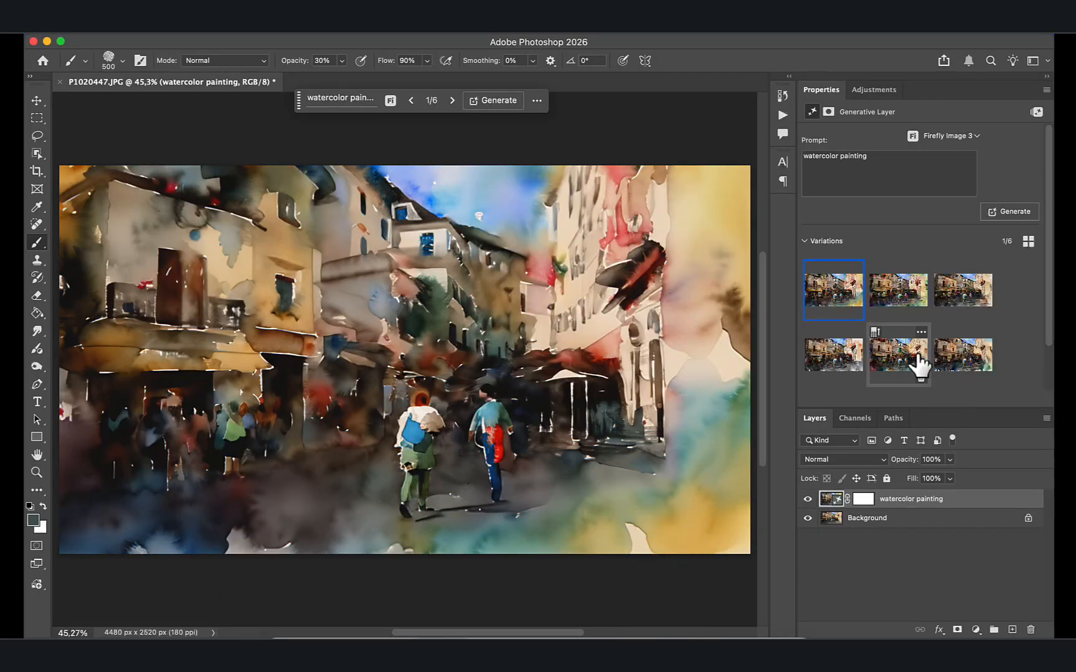
click(884, 290)
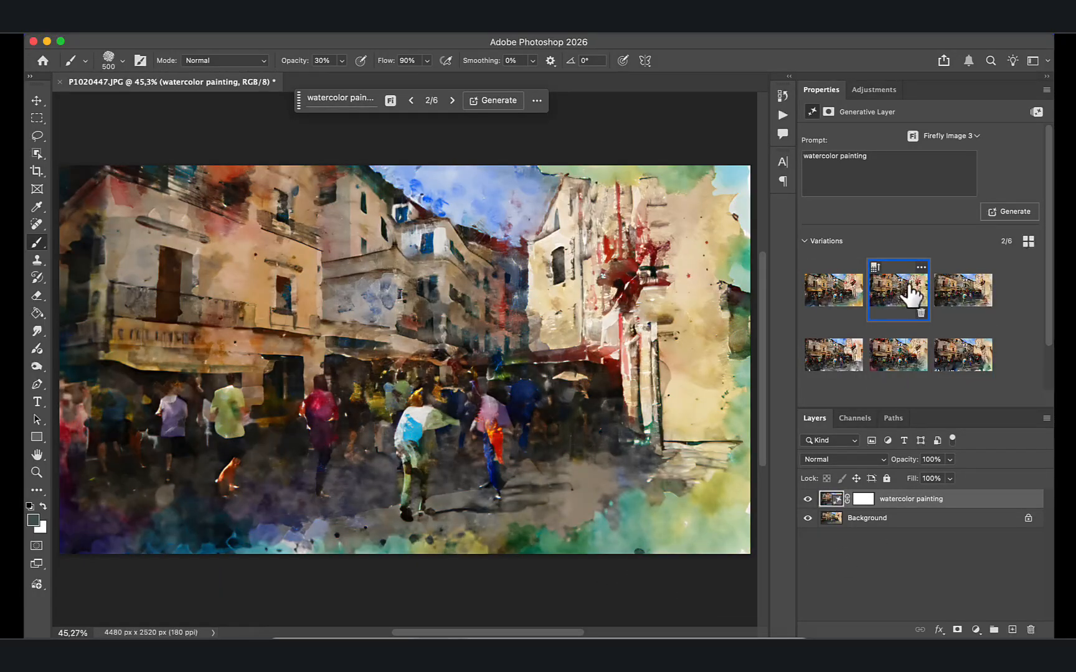
click(947, 299)
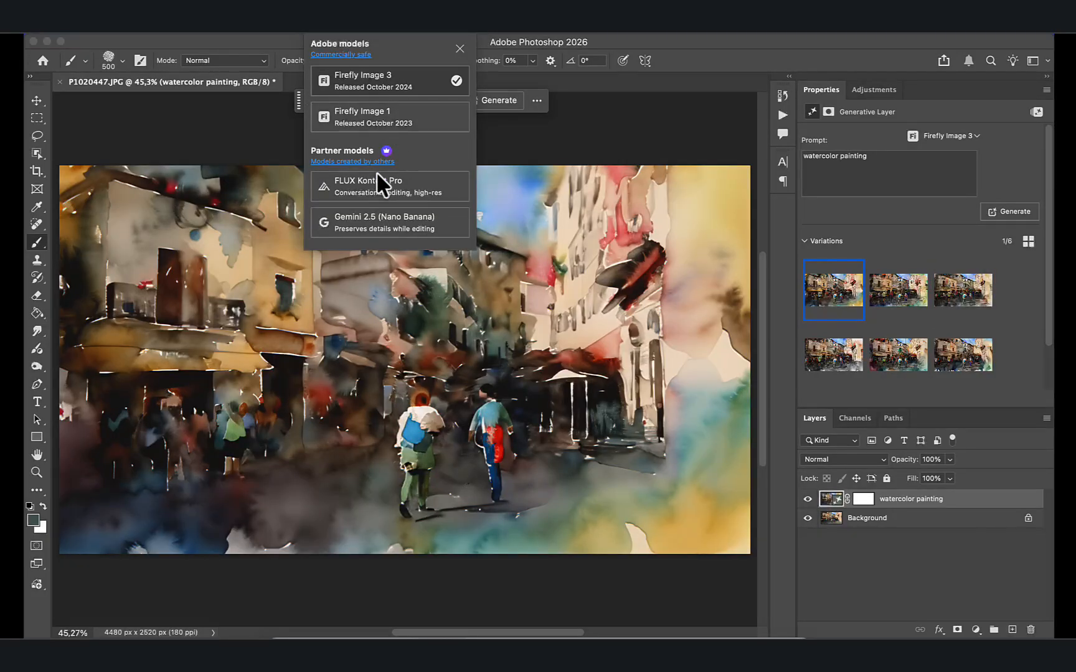
- Generate another "watercolor painting" fill of the street photo with the partner model FLUX Kontext Pro
click(375, 180)
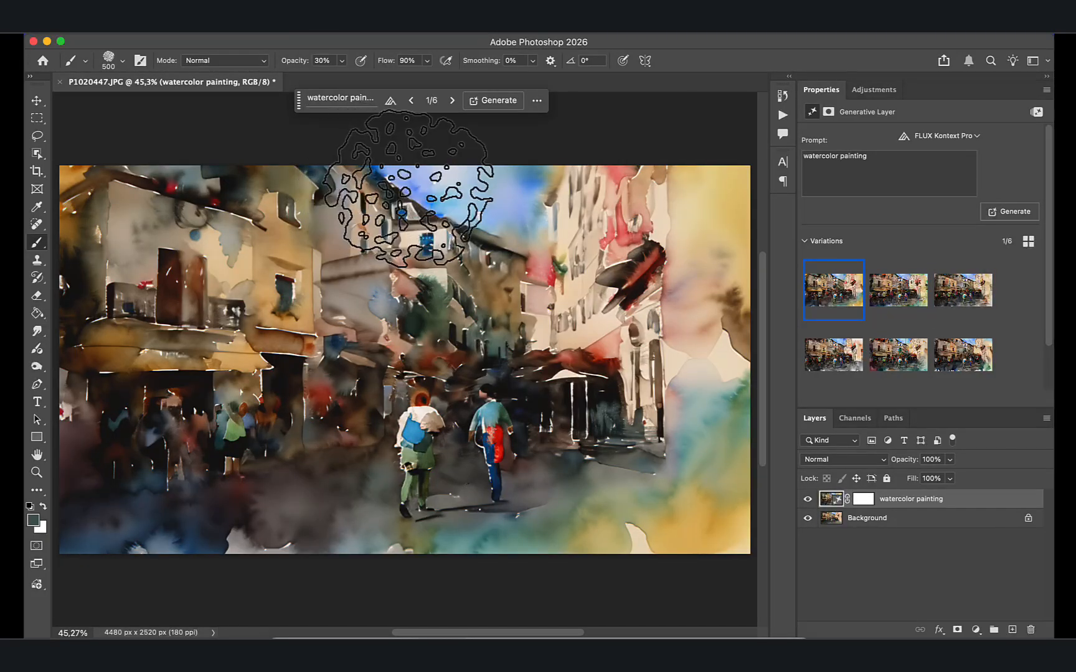
click(496, 106)
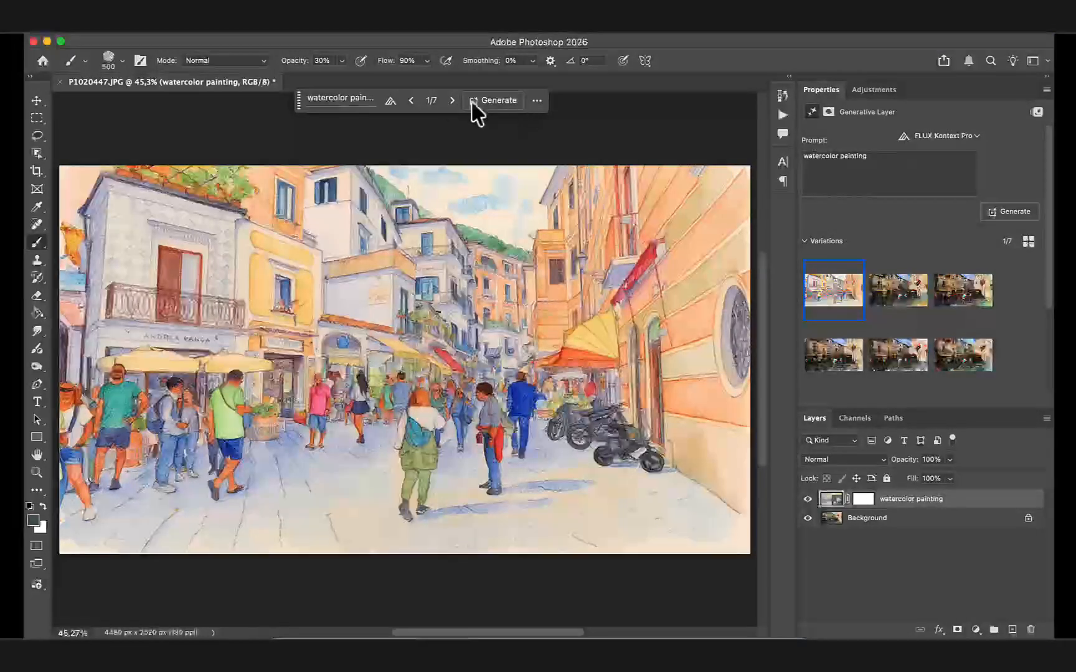
- Generate the watercolor fill twice with Gemini 2.5 (Nano Banana) and change the prompt to "watercolor wet painting"
click(390, 101)
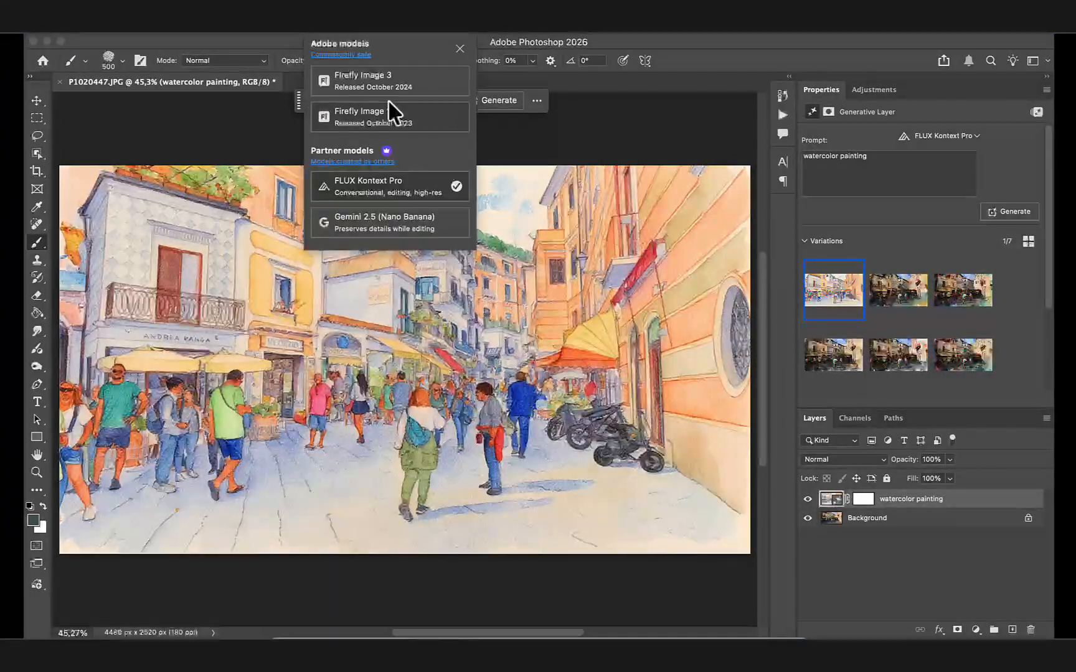
click(381, 216)
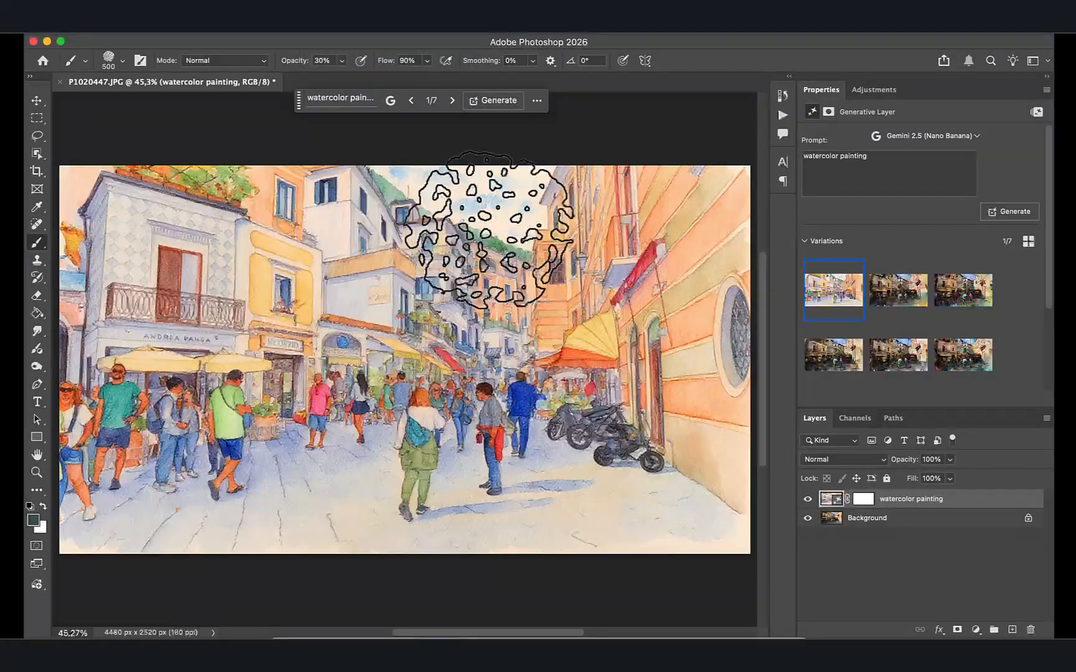
click(506, 101)
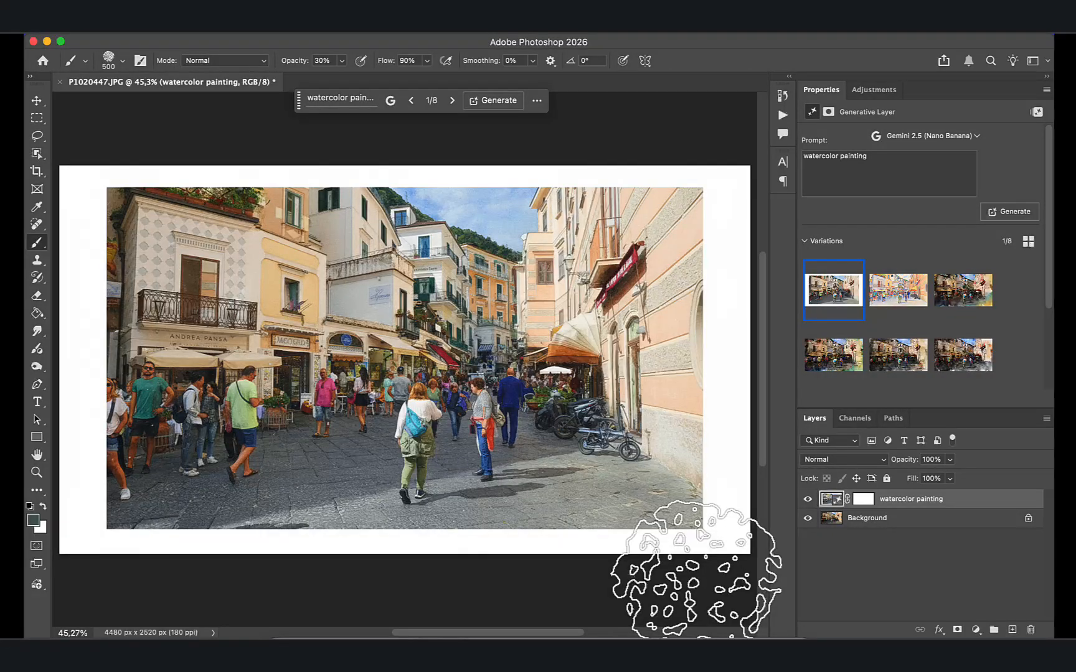
click(493, 101)
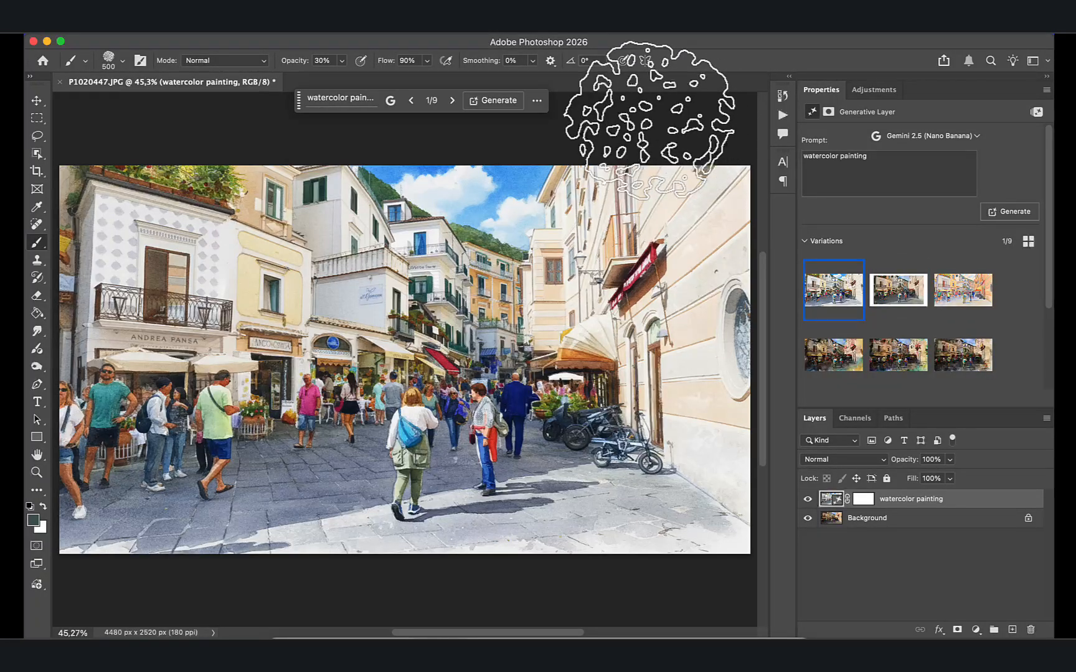
triple_click(851, 156)
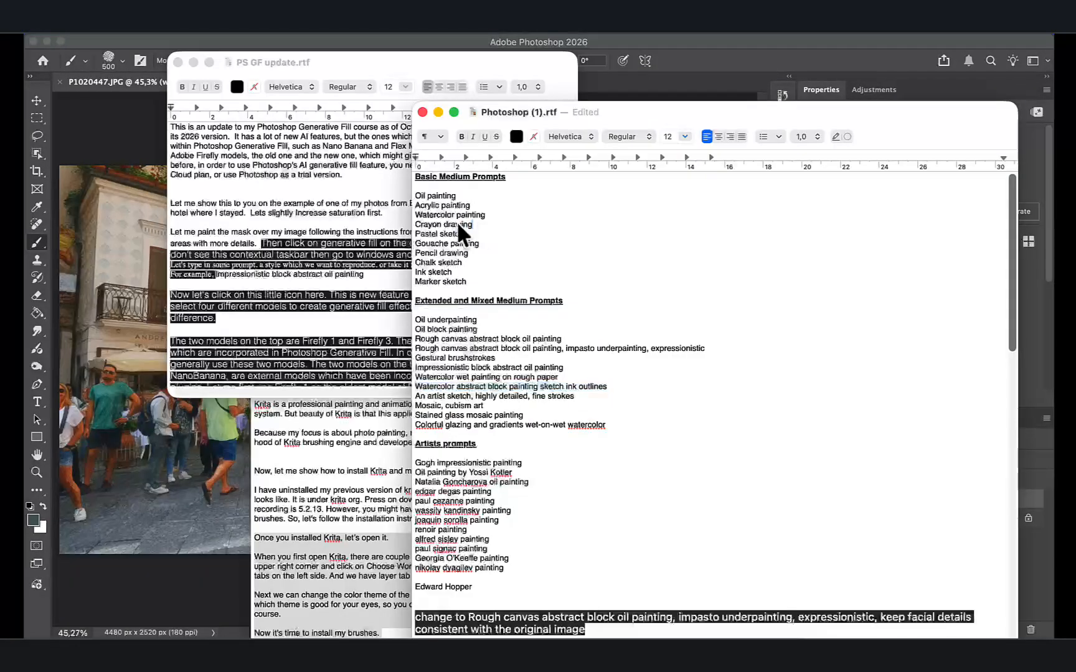
- Copy "Crayon drawing" from the prompt list Photoshop (1).rtf in TextEdit and use it as the generative layer's prompt in Photoshop
drag(473, 225, 416, 225)
key(super+c)
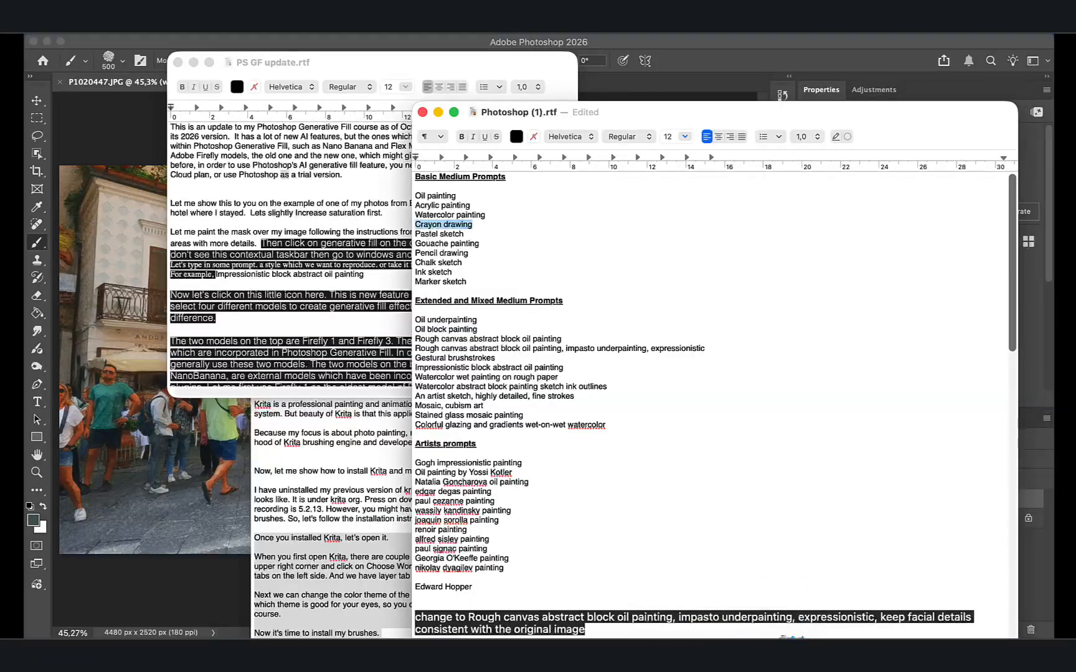
mouse_move(764, 635)
click(704, 632)
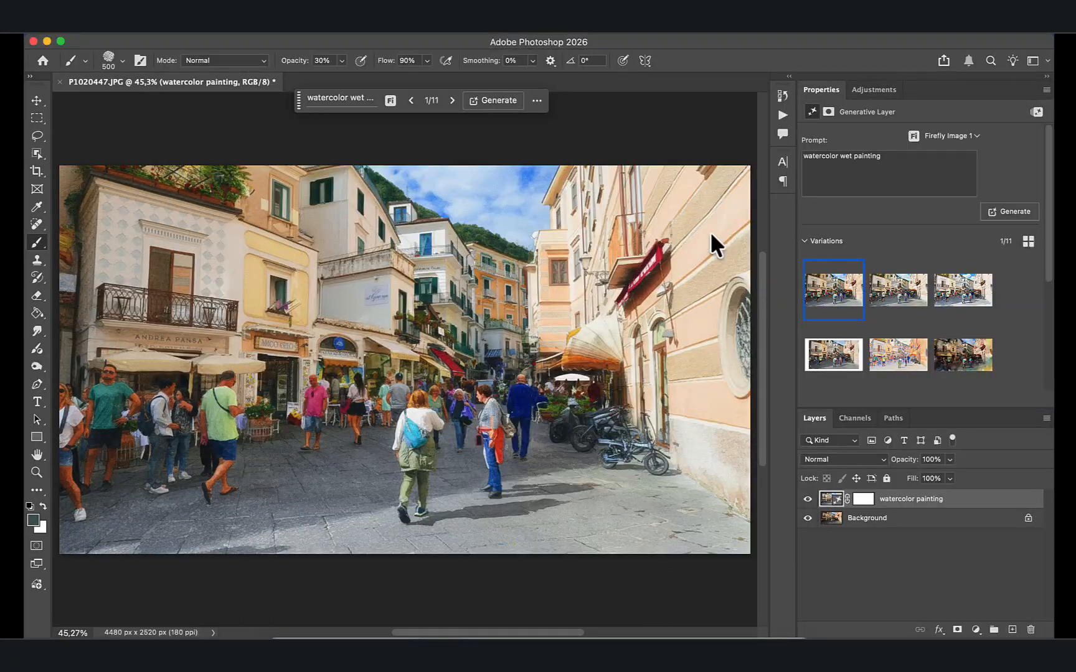
drag(897, 162, 794, 156)
key(super+v)
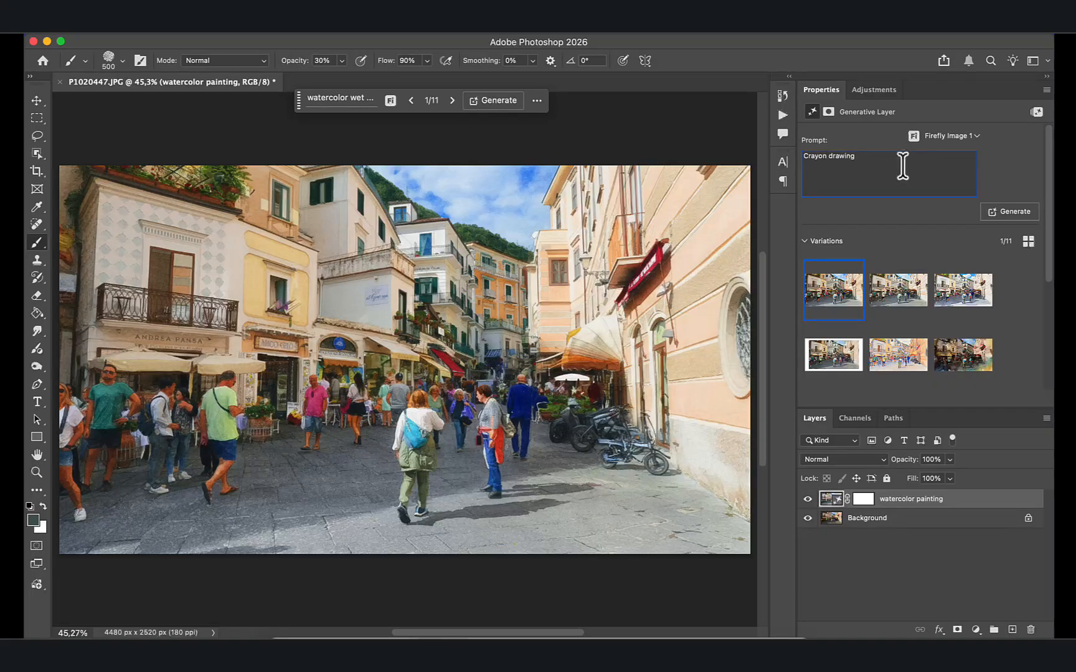
- Generate "Crayon drawing" fills with Firefly Image 1 and view the second and third variations
click(916, 133)
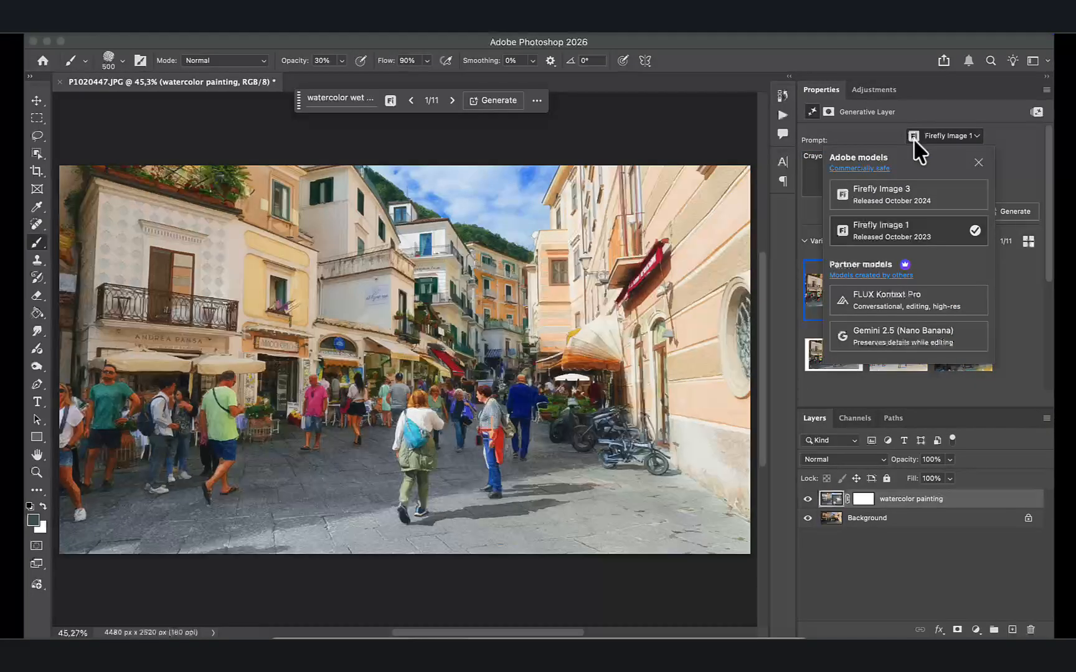
click(900, 219)
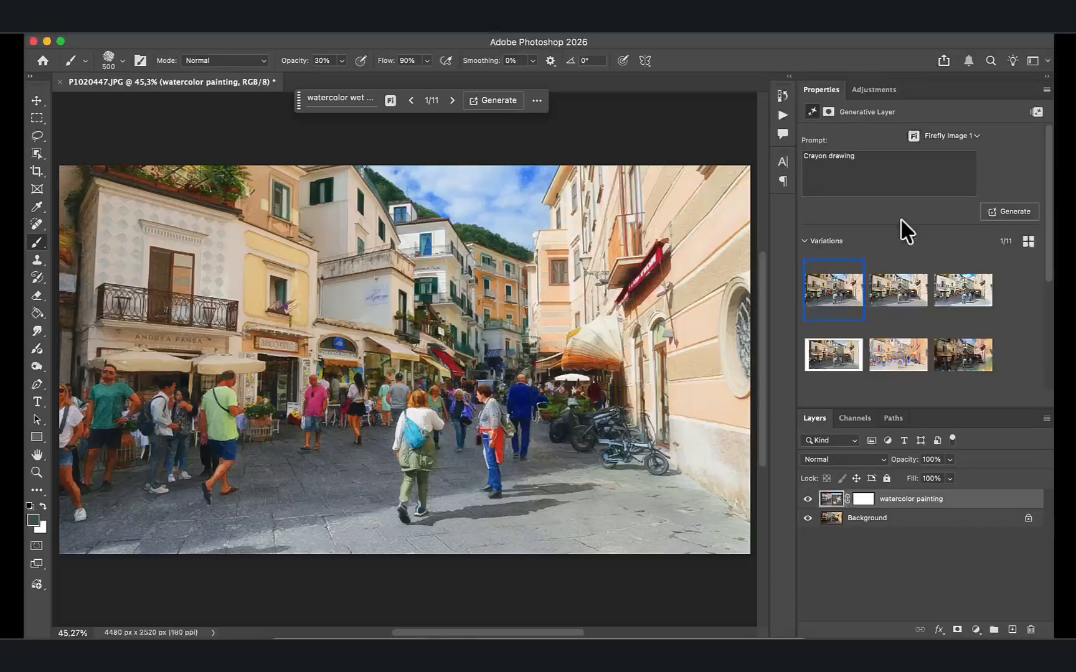
click(1005, 208)
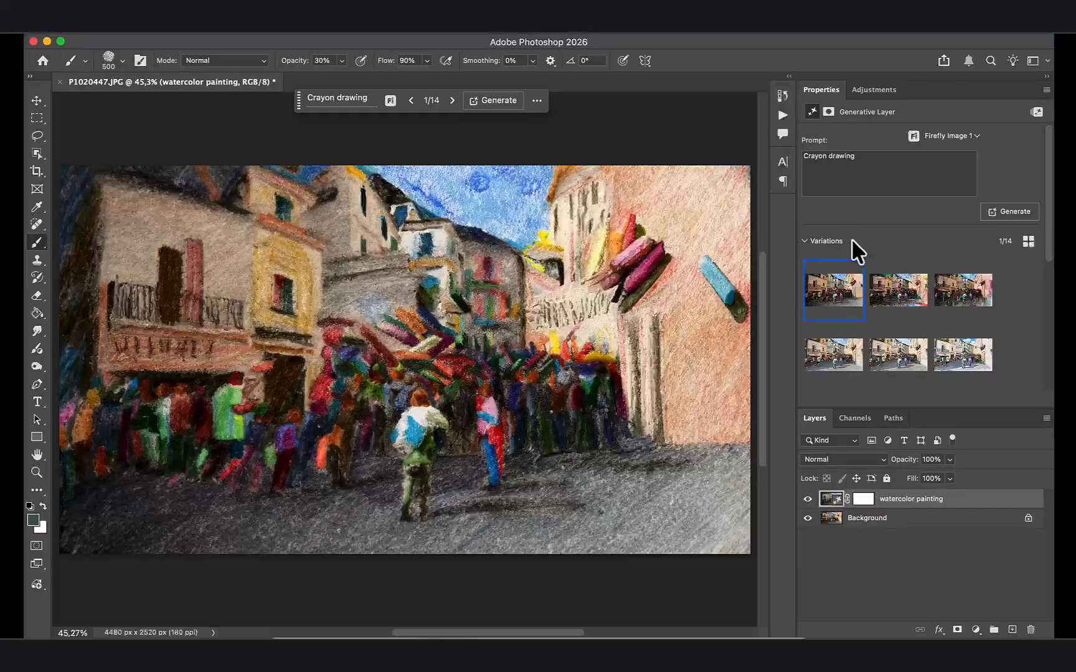
click(885, 292)
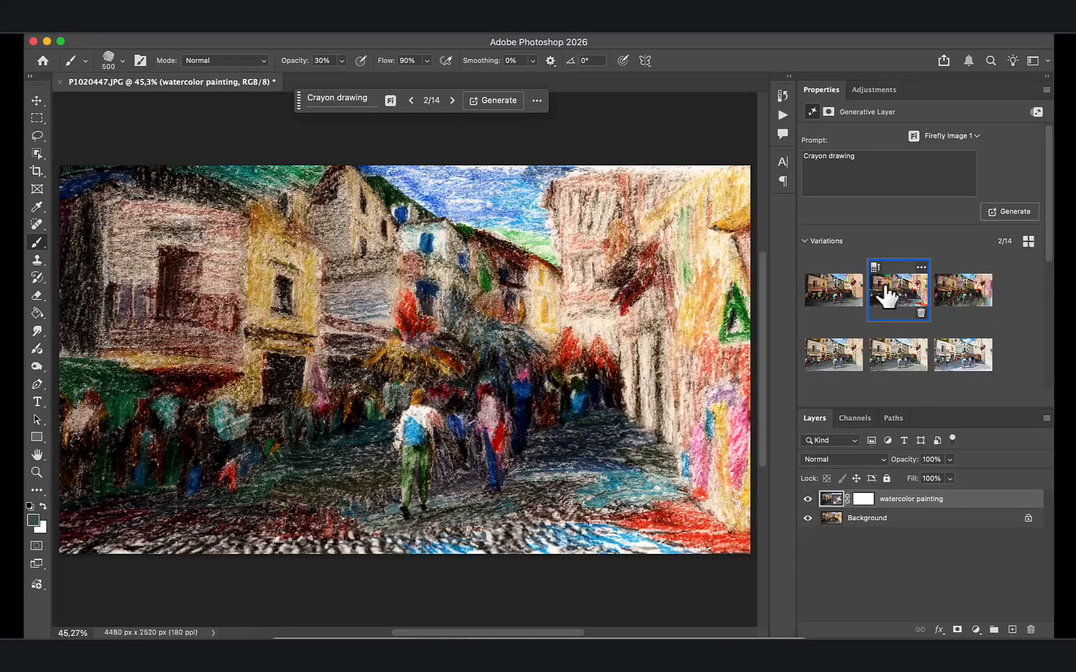
click(955, 298)
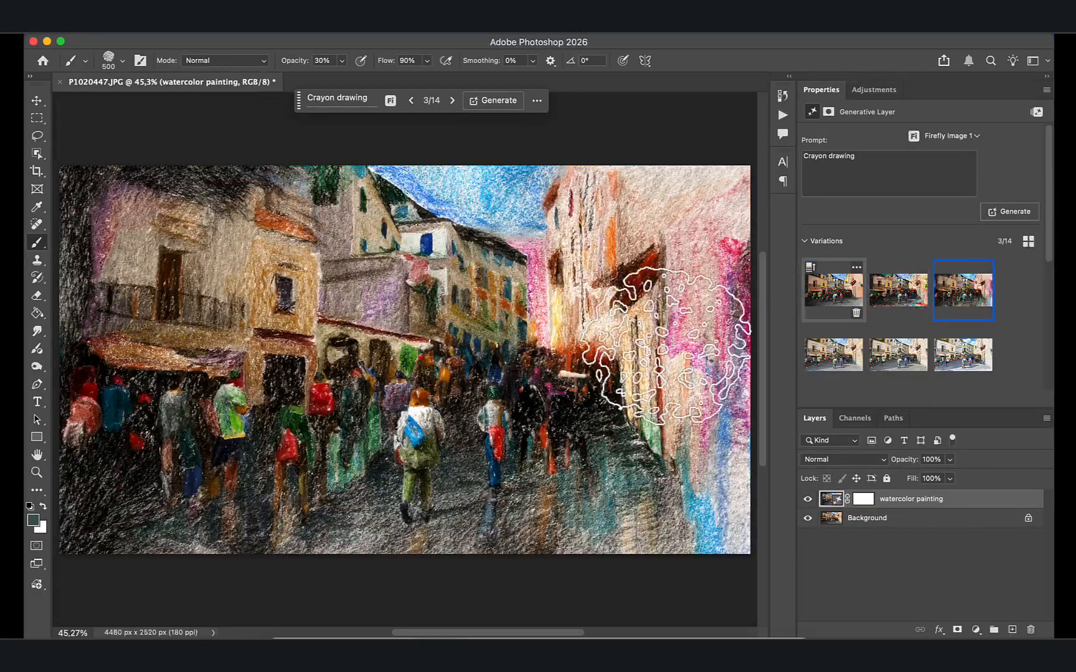
- Generate more "Crayon drawing" fills with Firefly Image 3 and Firefly Image 1, and view the second and third variations
click(946, 135)
click(892, 188)
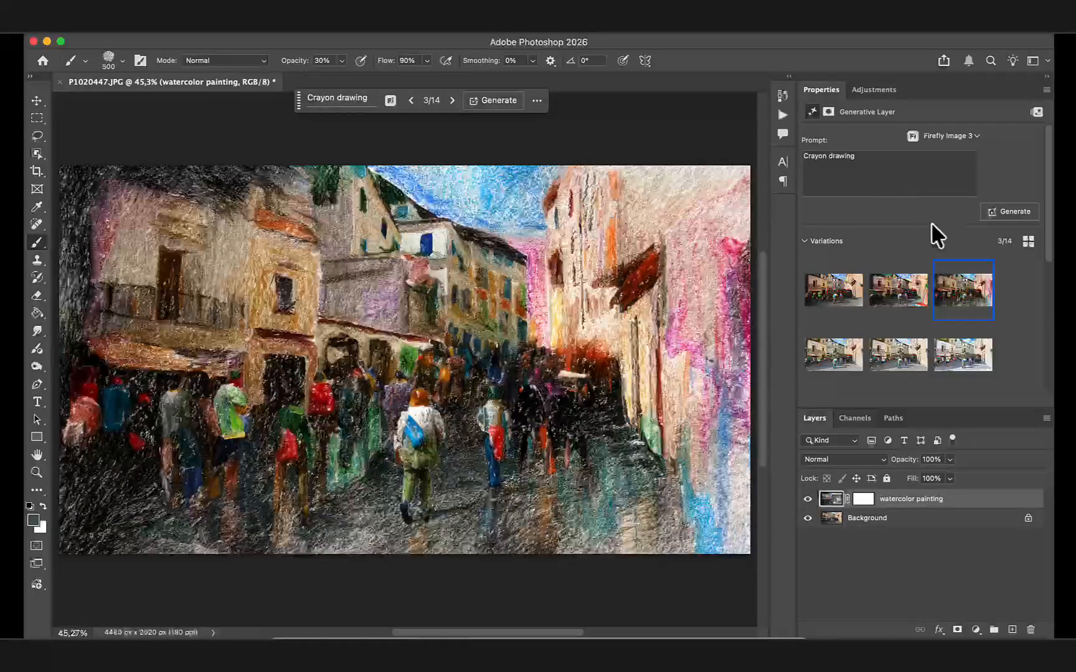
click(1010, 211)
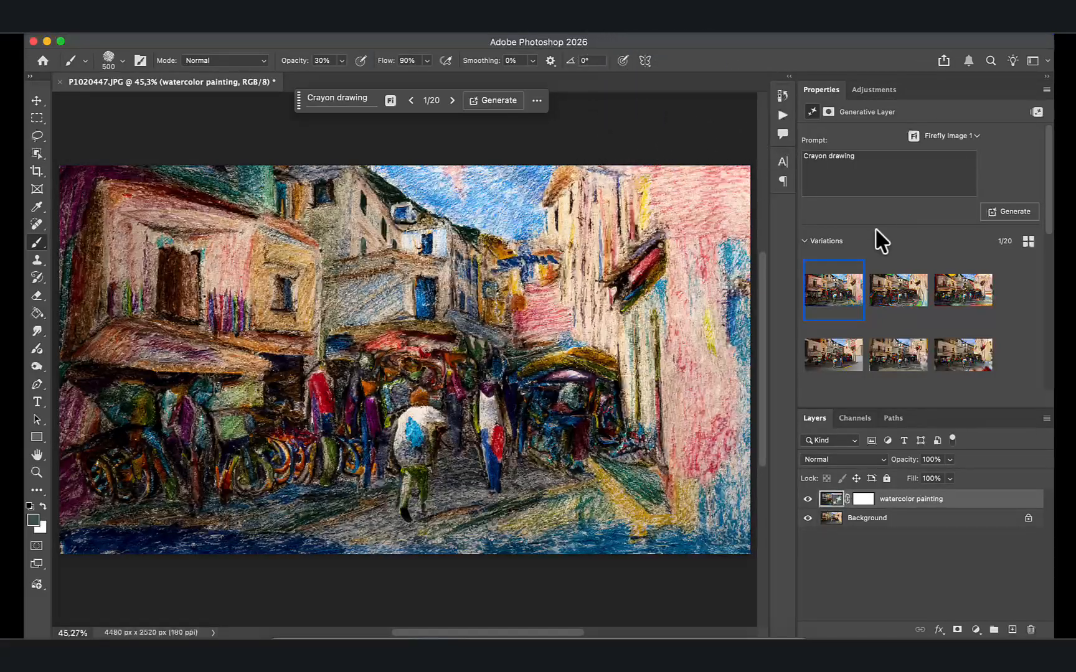
click(888, 289)
click(943, 289)
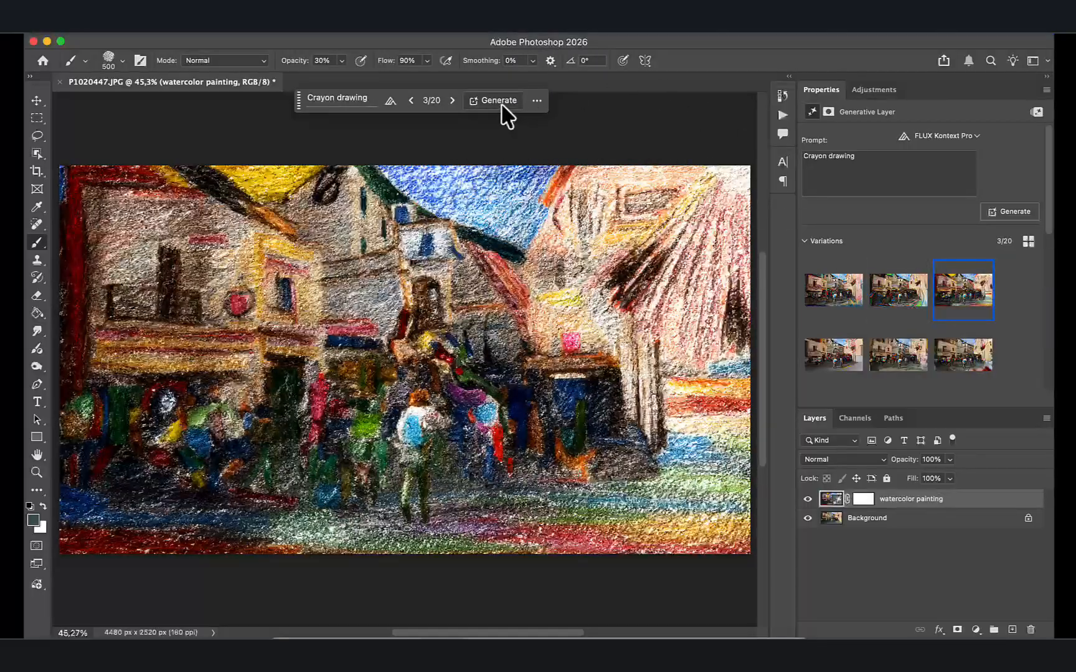
- Generate one "Crayon drawing" fill with FLUX Kontext Pro and another with Gemini 2.5 (Nano Banana)
click(499, 102)
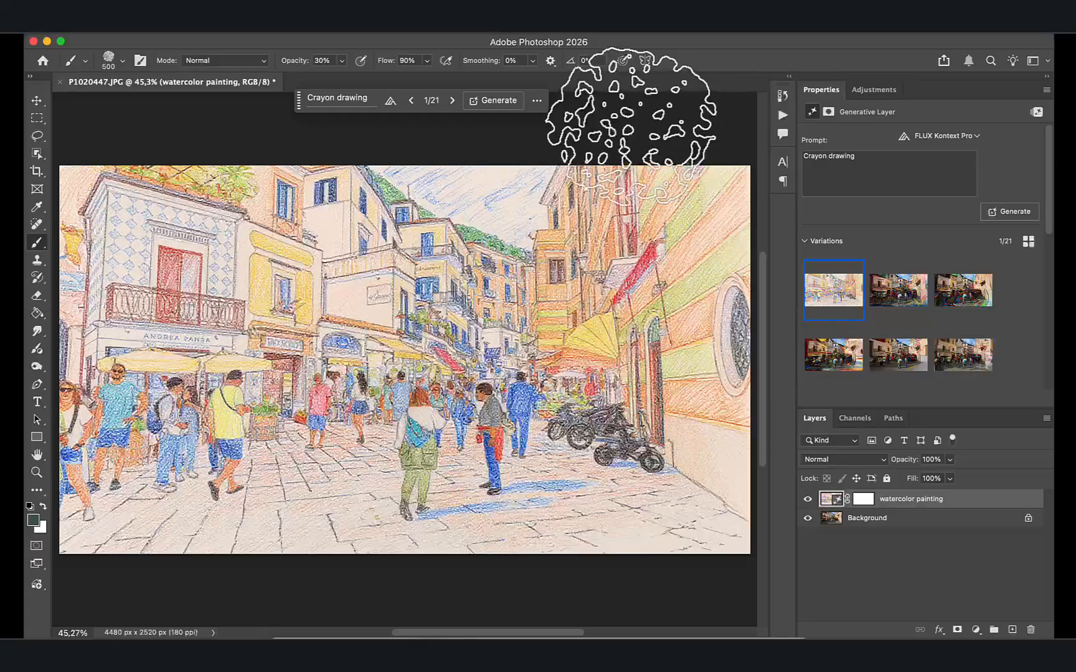
click(391, 101)
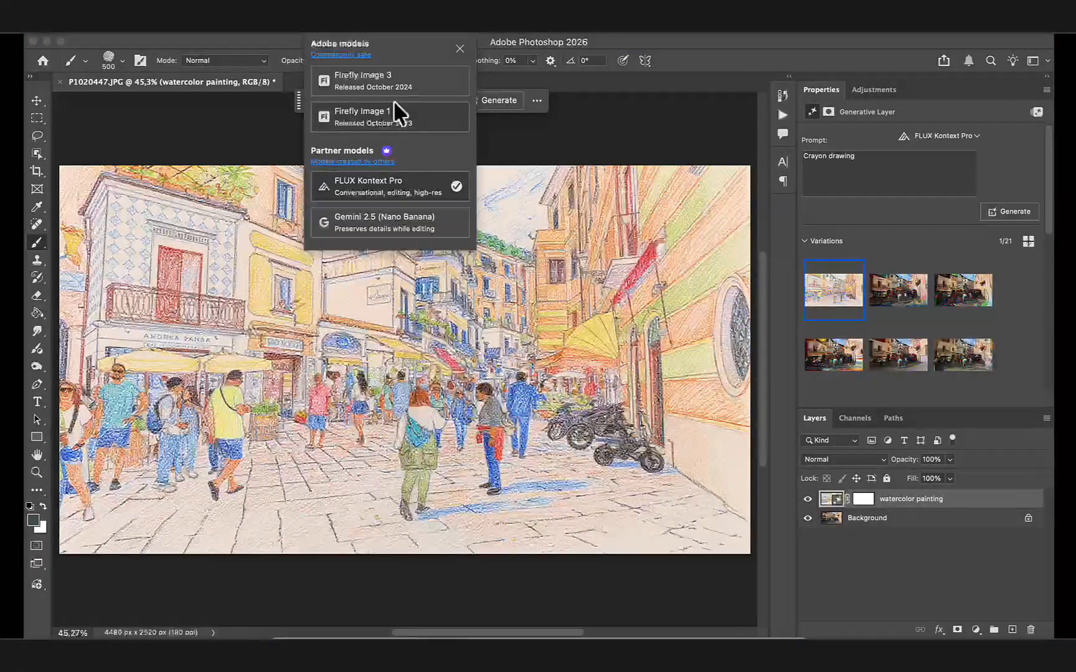
click(386, 219)
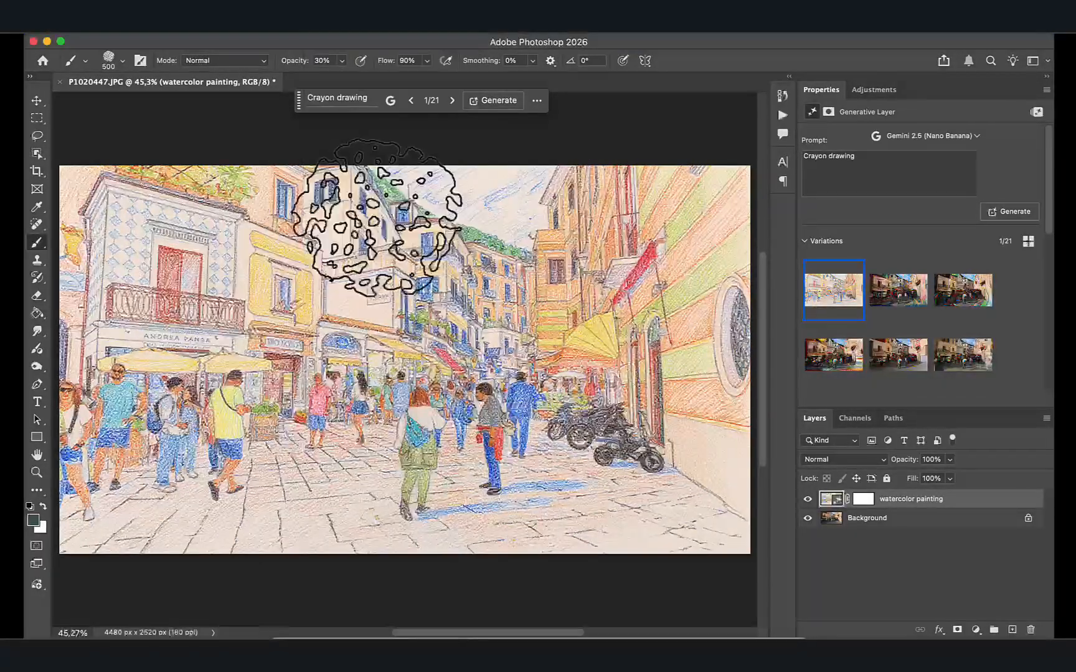
click(493, 102)
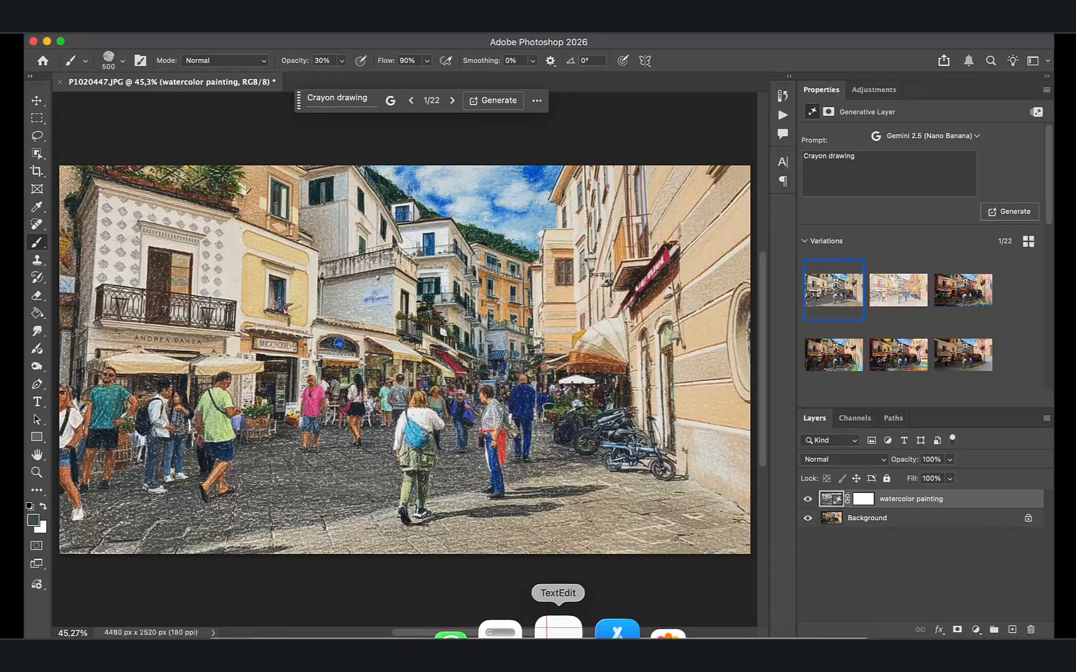
- Copy "Pastel sketch" from the prompt list in TextEdit and replace the generative layer's prompt with it in Photoshop
click(557, 644)
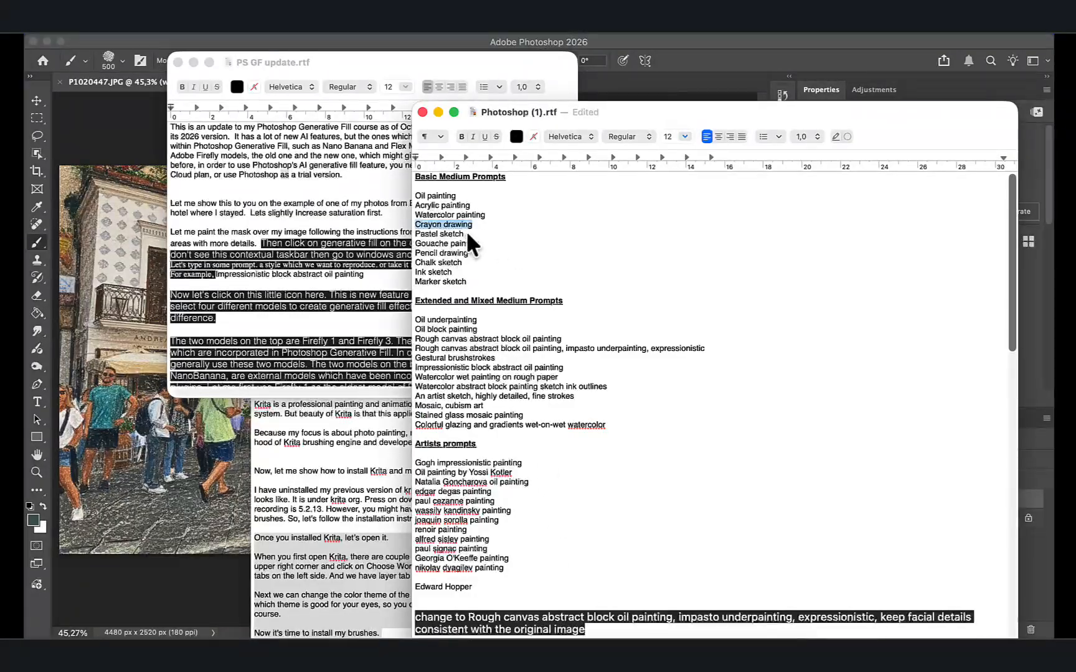
drag(466, 233, 414, 234)
key(super+c)
click(231, 495)
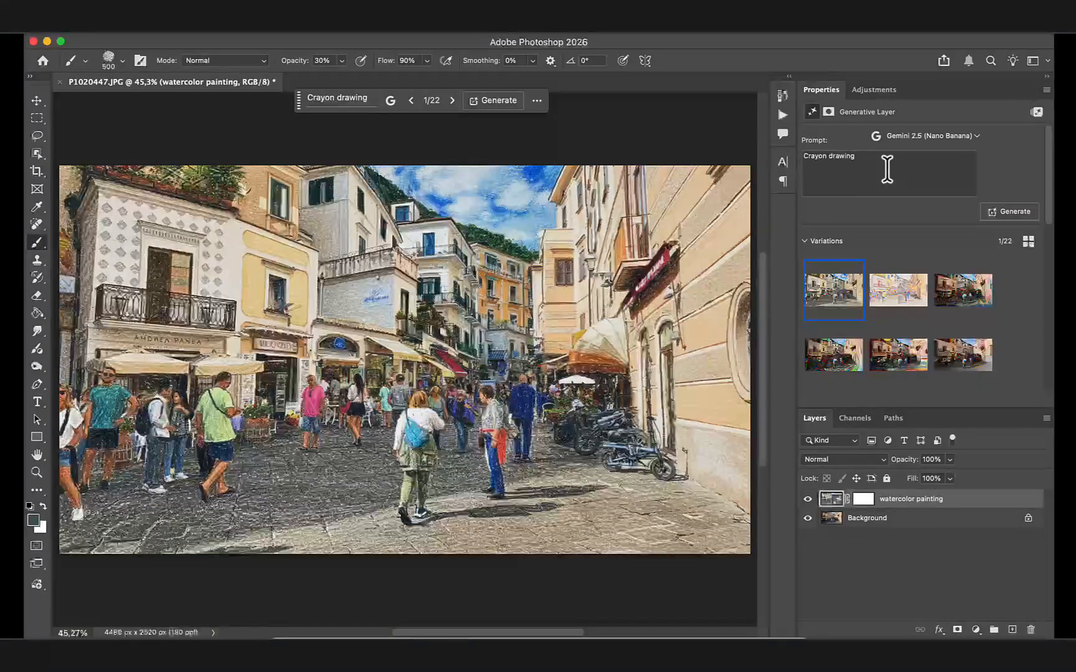
drag(886, 169, 758, 154)
key(super+v)
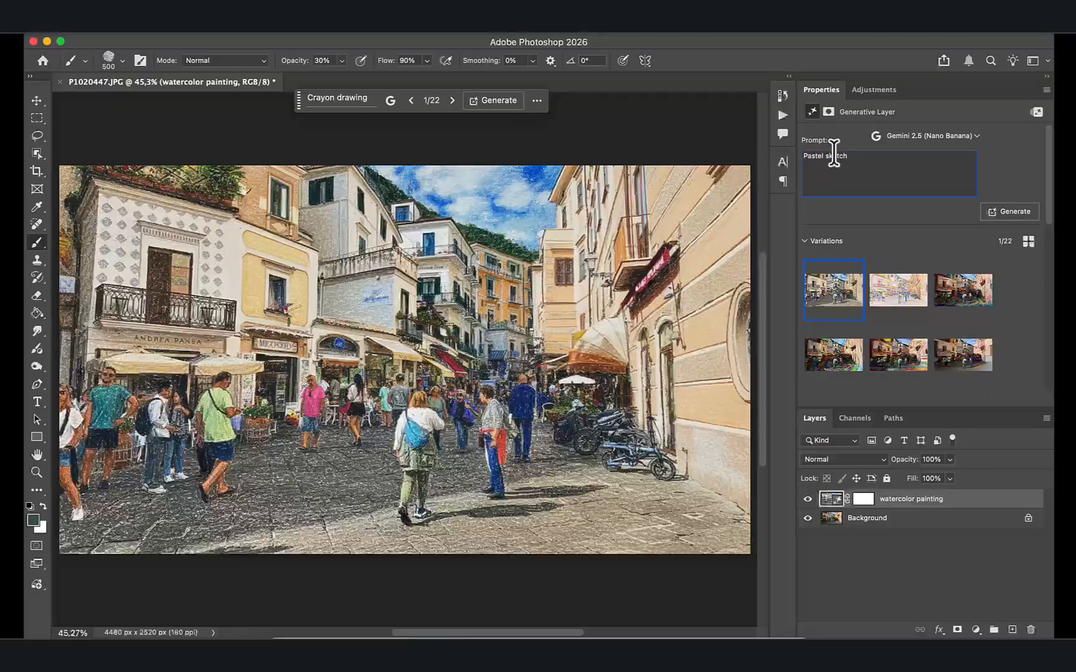
- Generate "Pastel sketch" fills with Firefly Image 1 and view the second variation
click(906, 134)
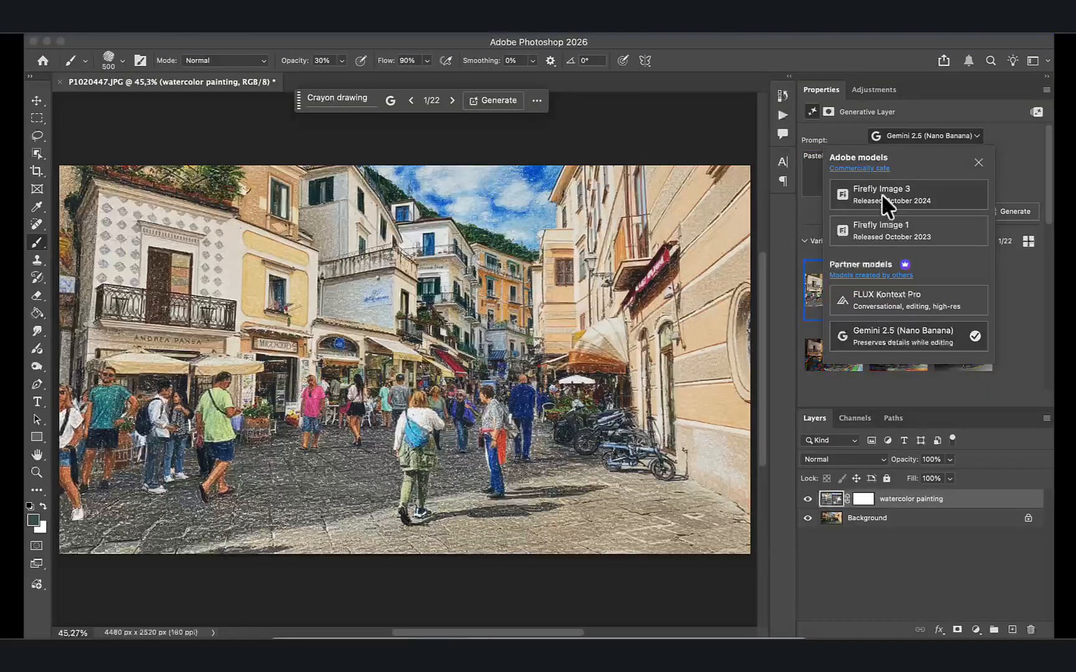
click(879, 221)
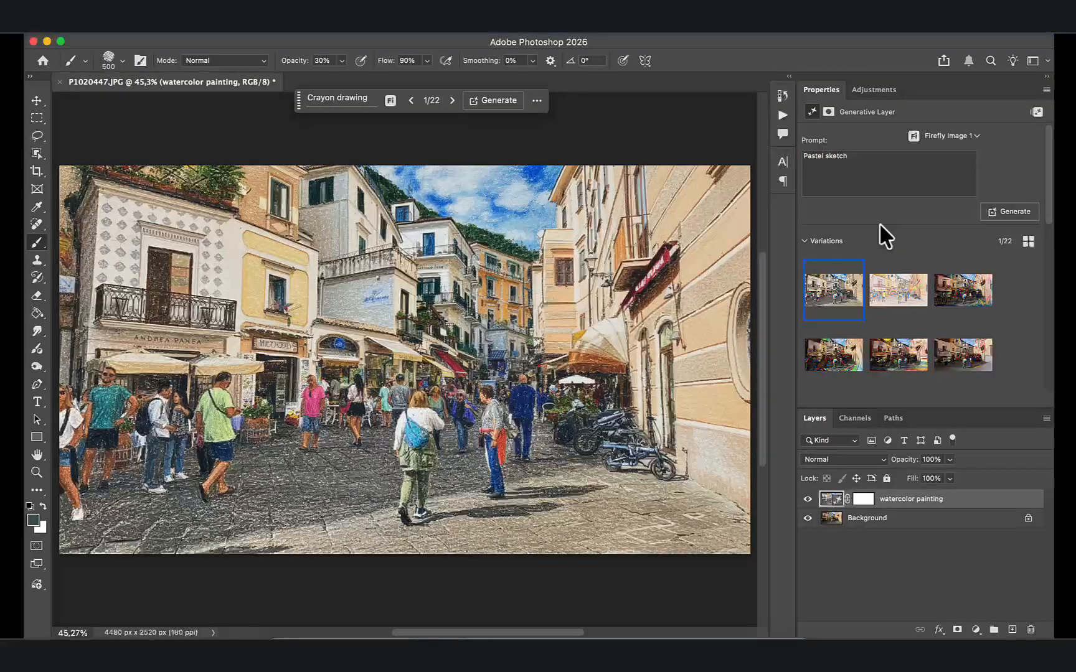
click(1013, 217)
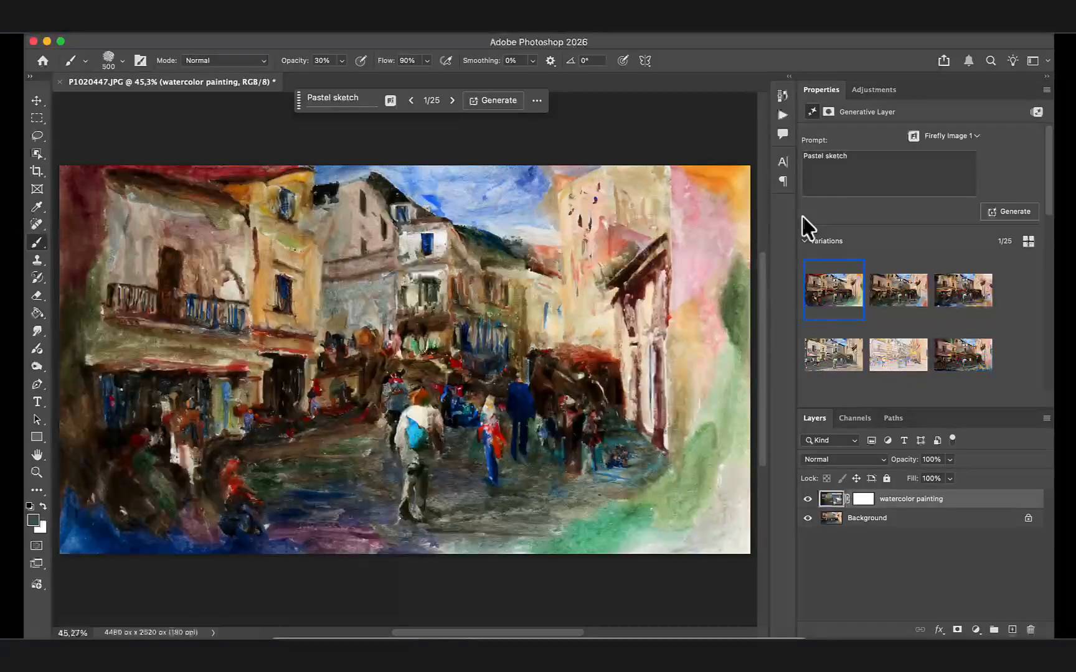
click(885, 286)
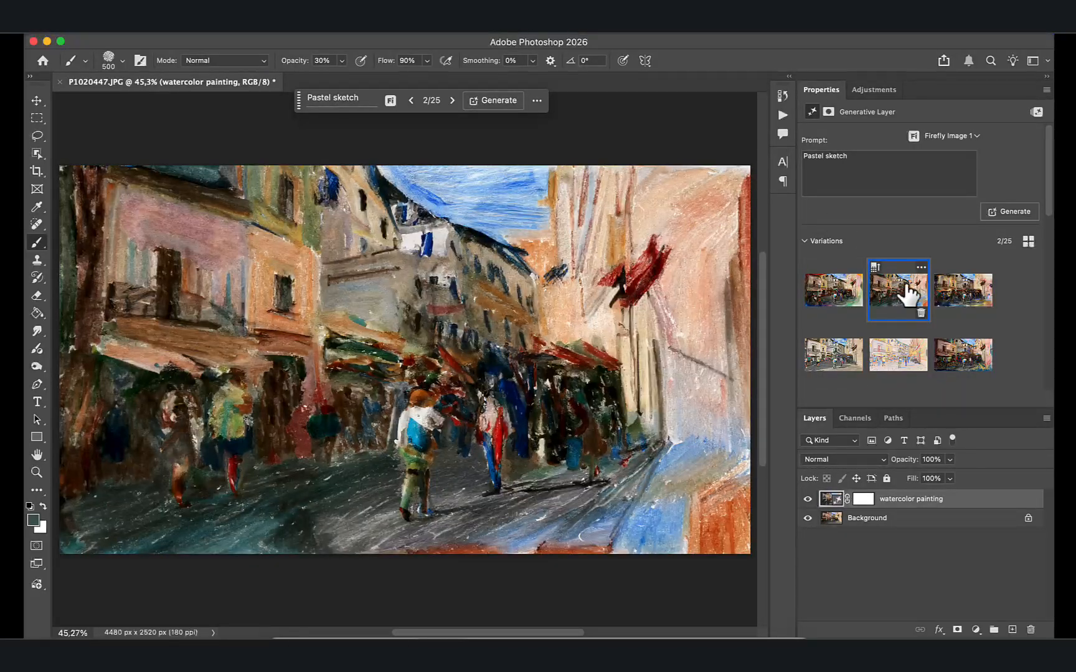
- View the third "Pastel sketch" variation and generate another fill from the same prompt with FLUX Kontext Pro
click(947, 294)
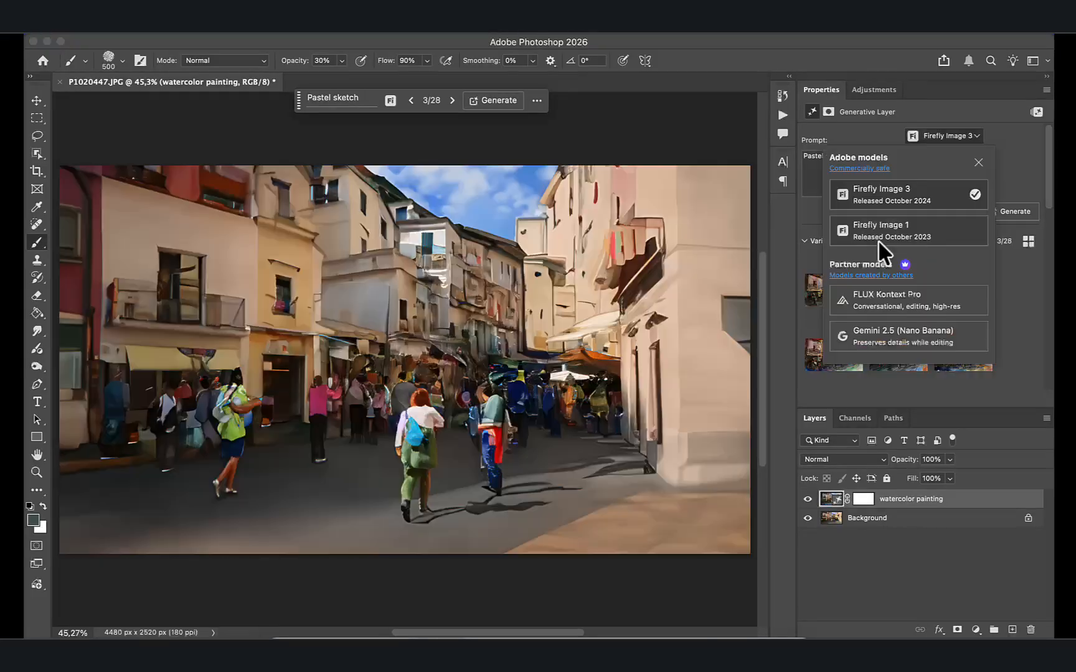
click(870, 289)
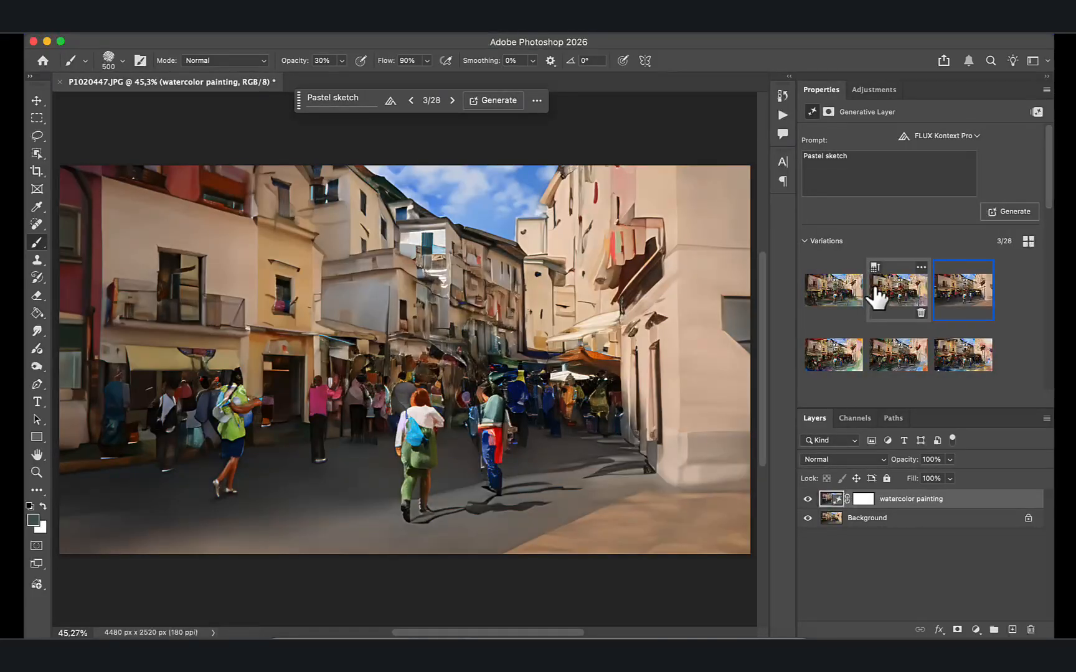
click(1008, 212)
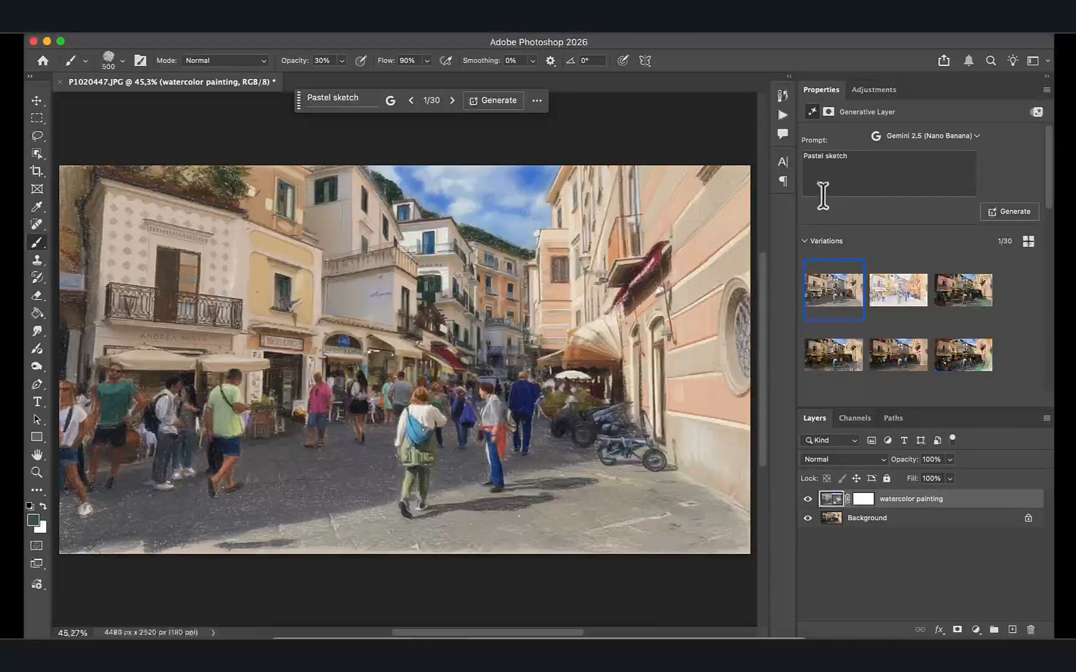
- Extend the prompt to "Pastel sketch, gestured strokes" and generate a fill with Gemini 2.5 (Nano Banana)
click(893, 161)
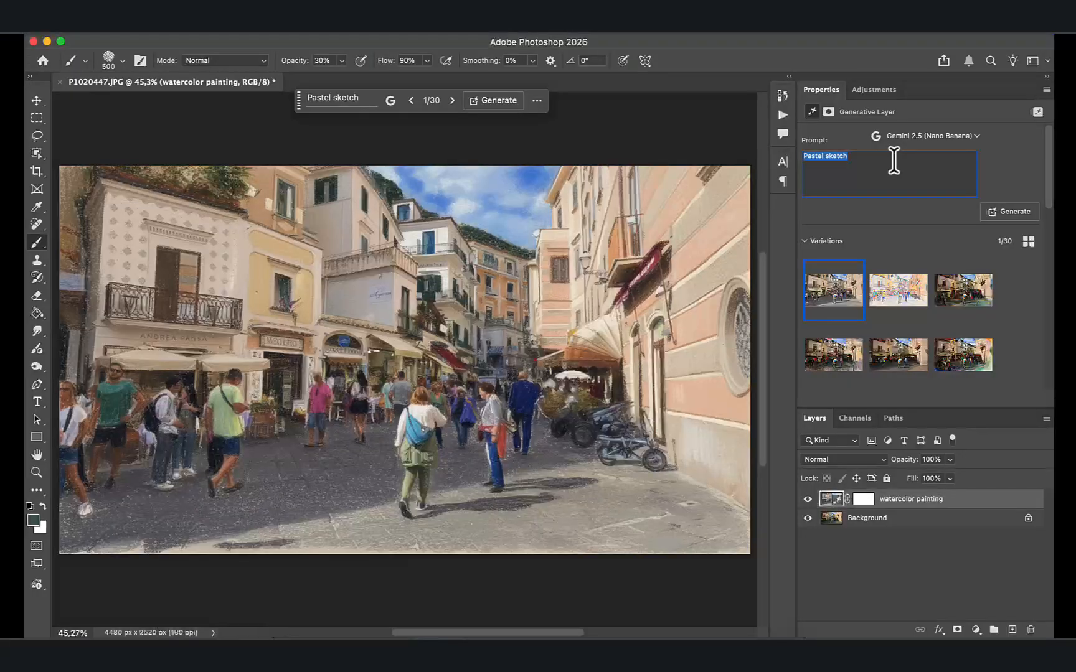
click(894, 161)
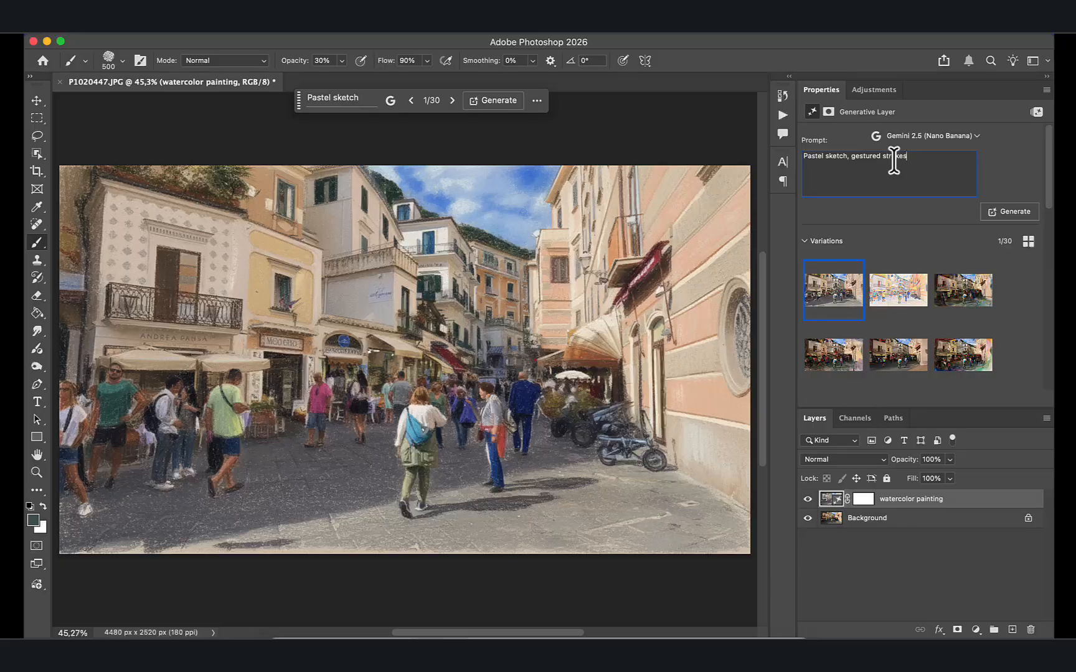
key(Return)
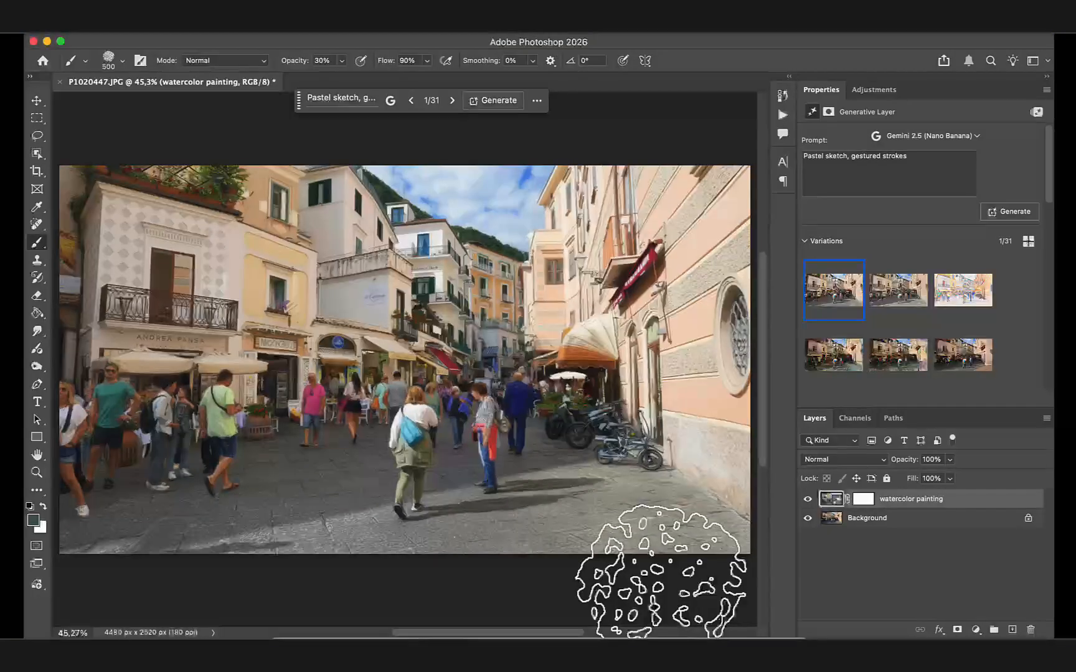
- Copy "Chalk sketch" from the prompt list in TextEdit and replace the generative layer's prompt with it in Photoshop
key(super+Tab)
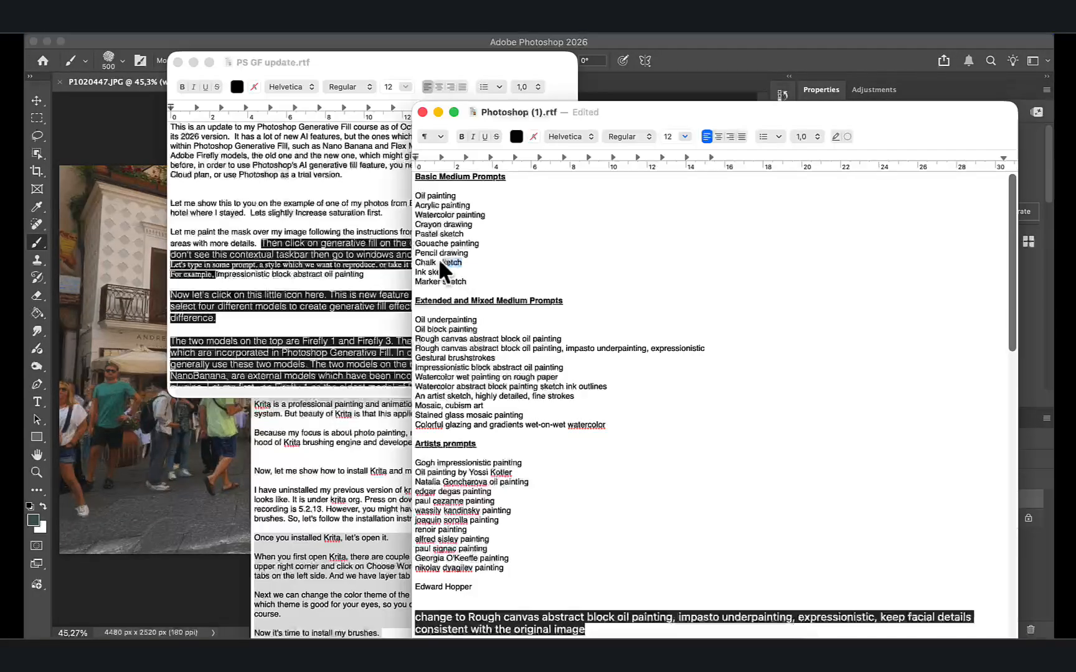
drag(462, 263, 412, 260)
key(super+c)
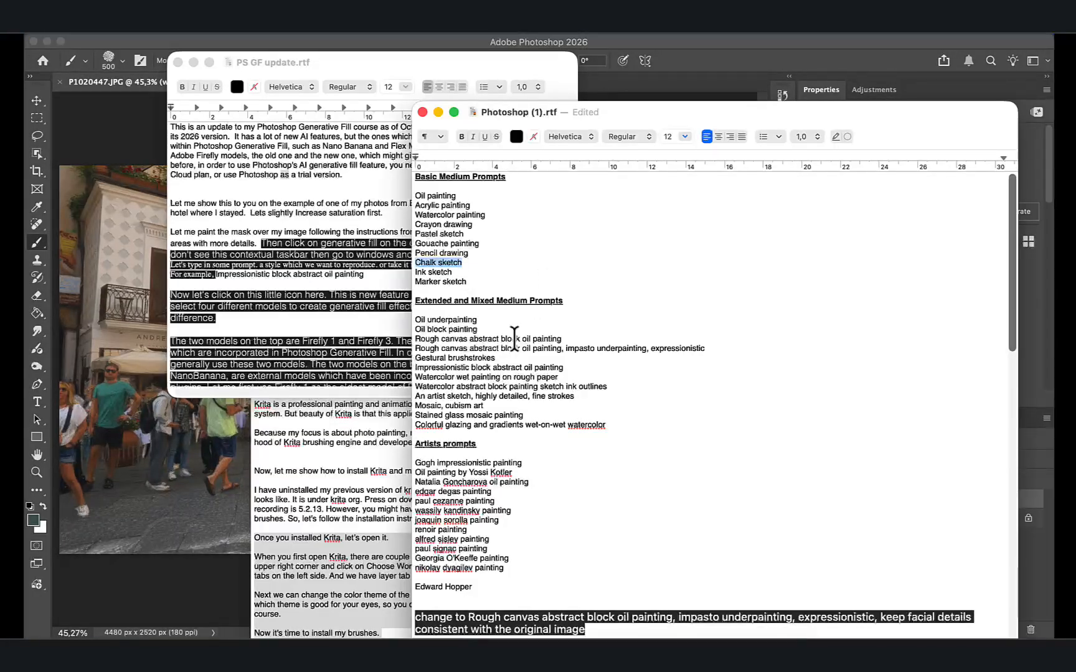
click(230, 488)
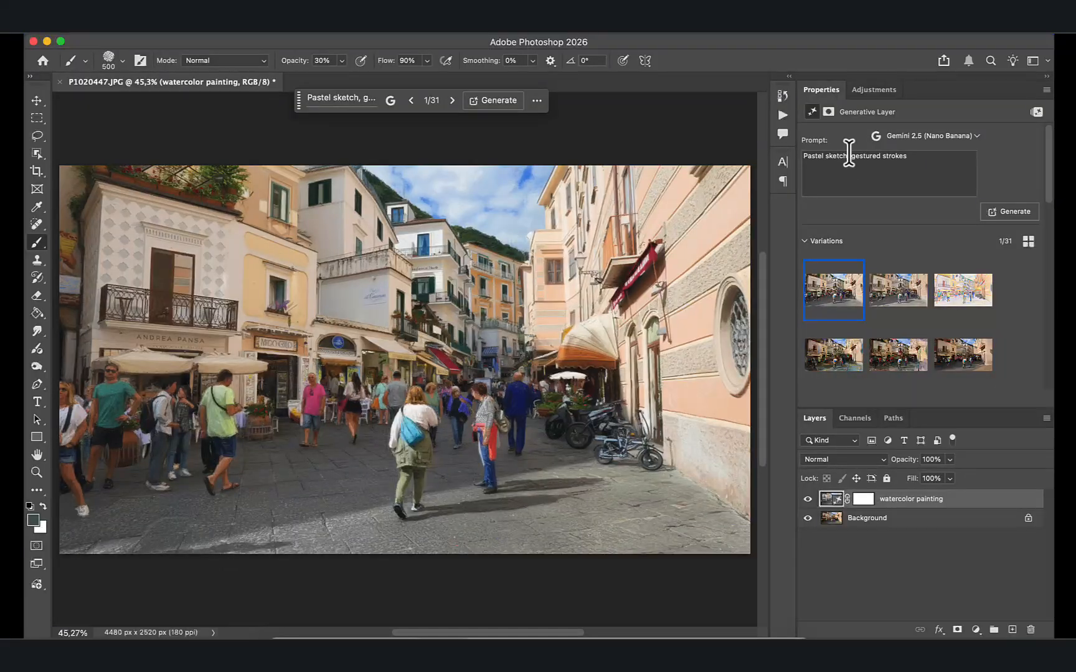
drag(916, 162, 772, 151)
key(super+v)
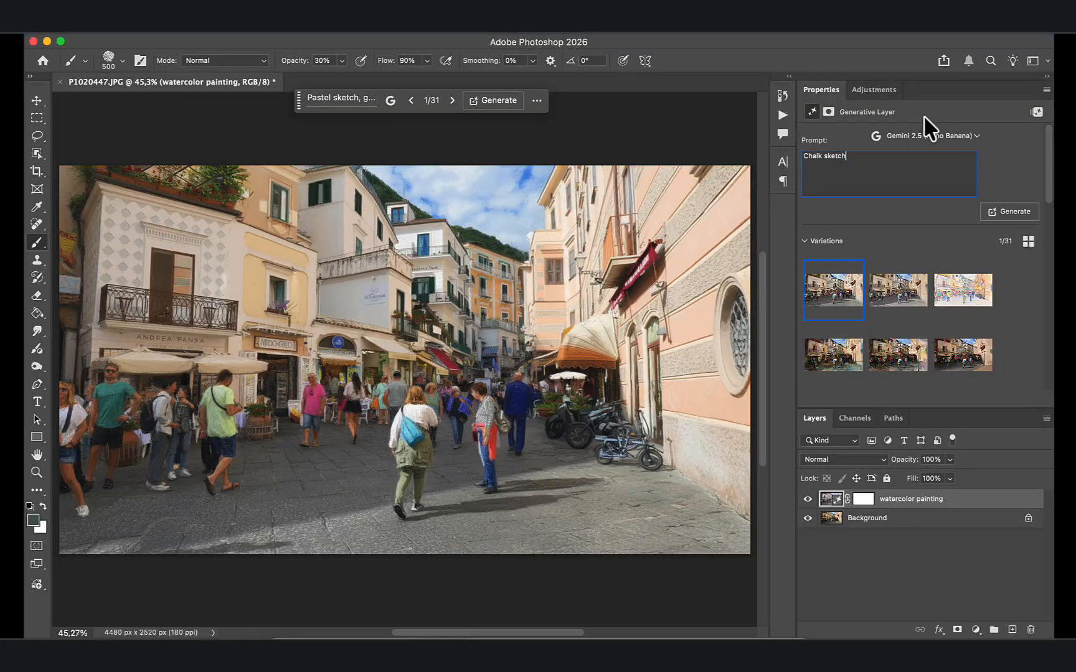
- Generate "Chalk sketch" fills with Firefly Image 1 and view the second and third variations
click(942, 135)
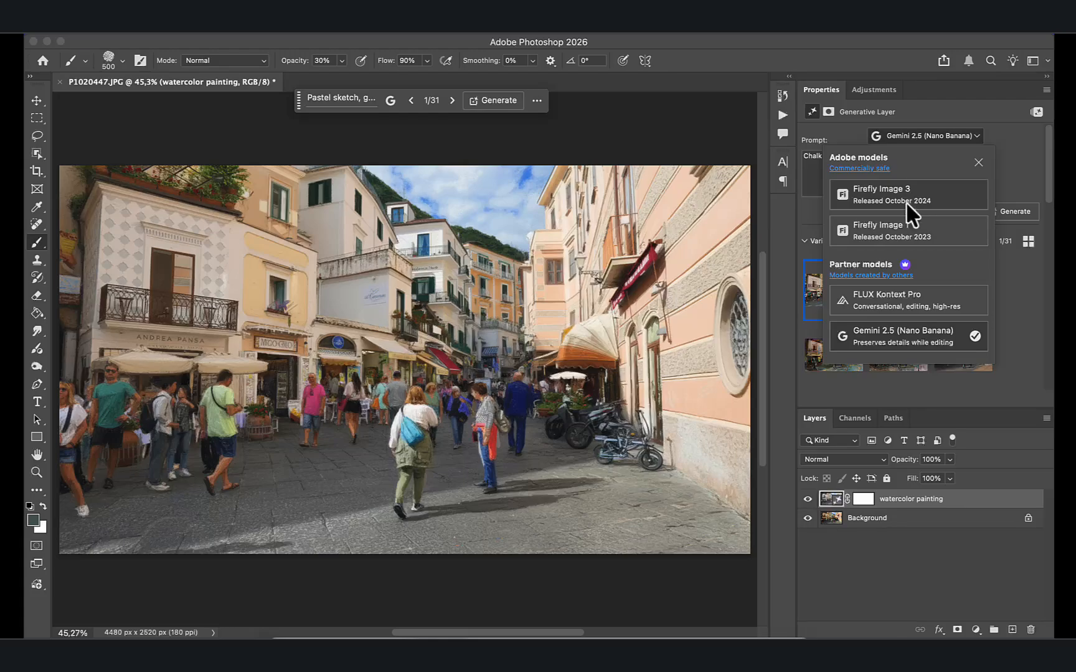
click(902, 227)
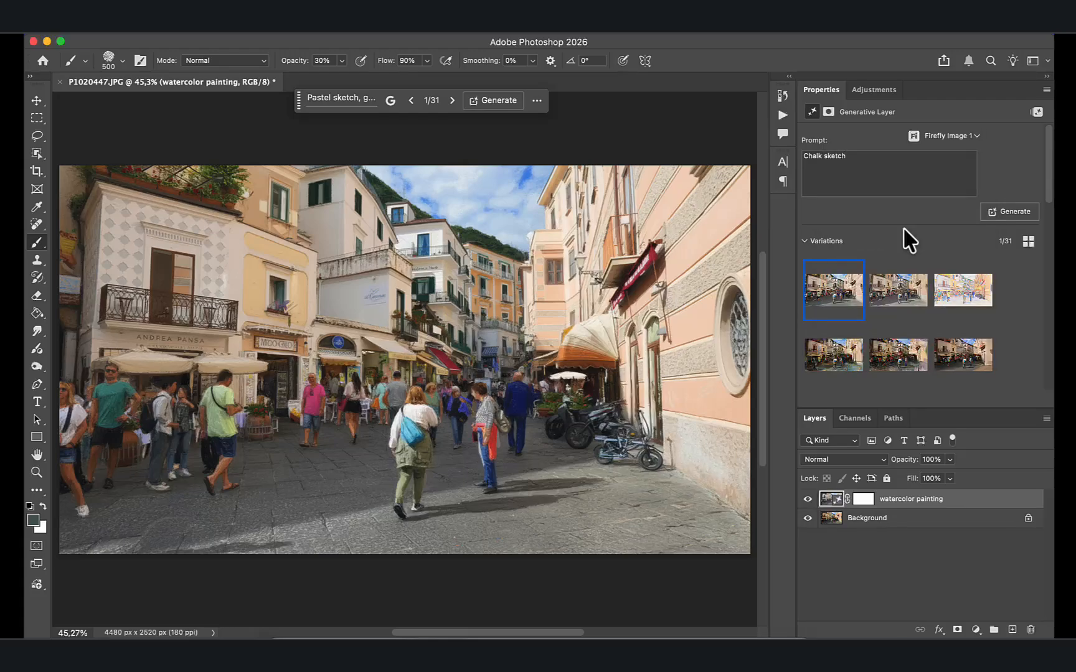
click(1014, 211)
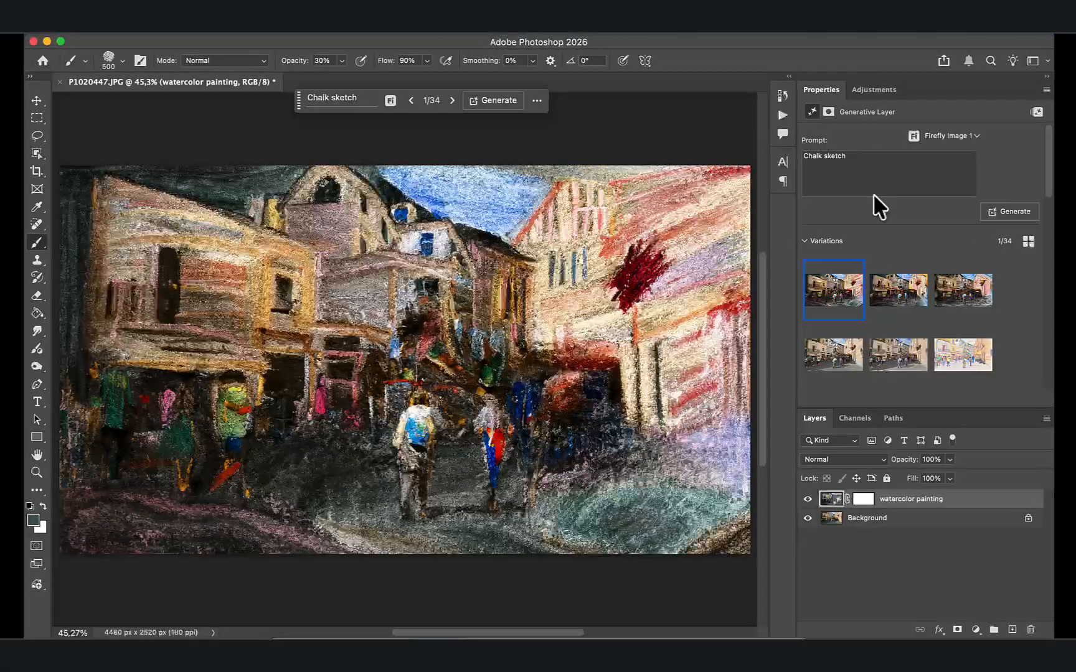
click(885, 292)
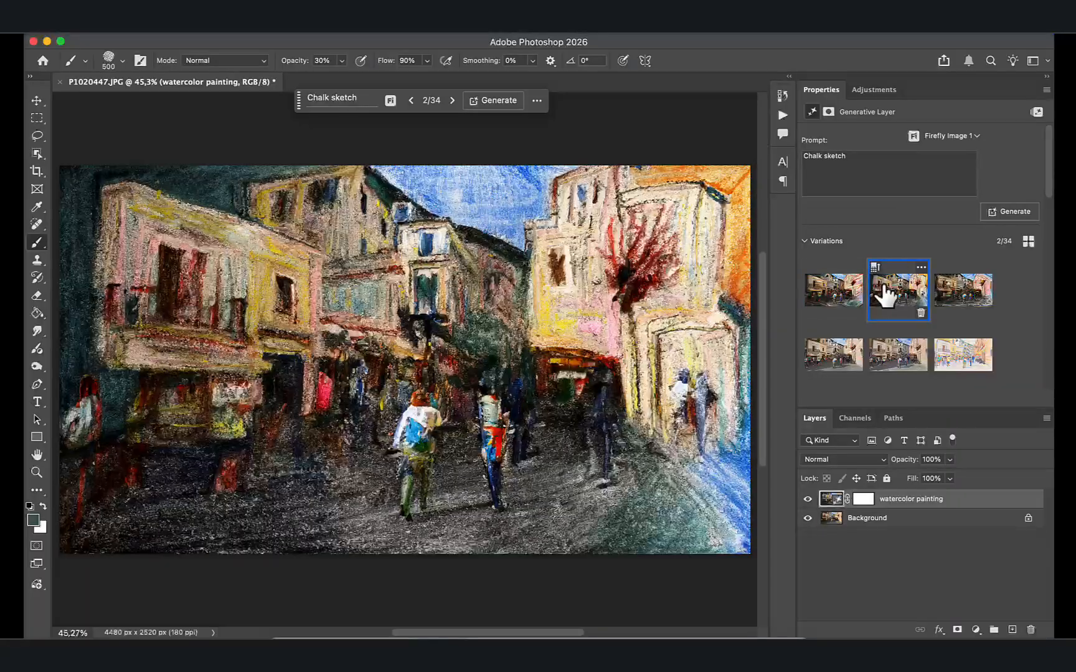
click(937, 297)
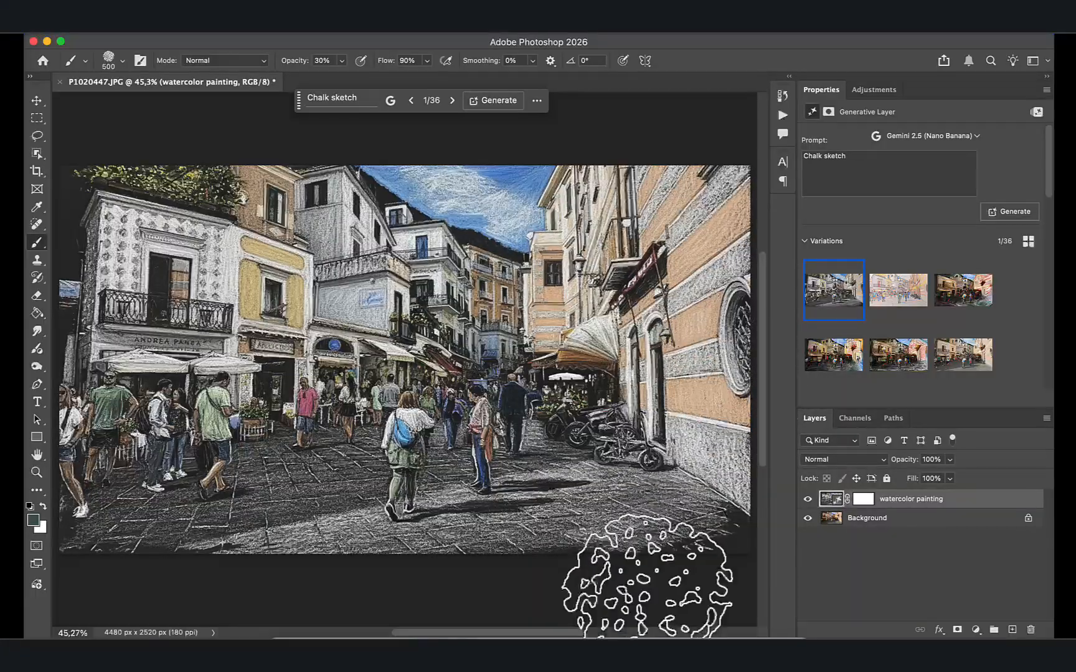
- Replace the generative layer's prompt with "markers drawing" and generate fills with Firefly Image 3
mouse_move(635, 634)
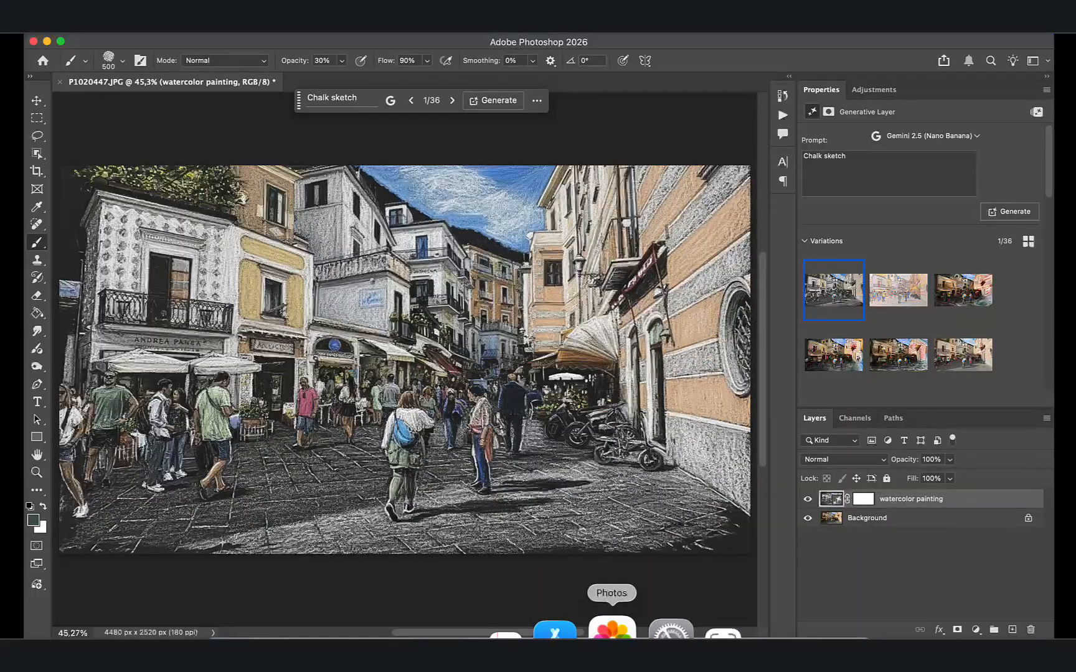
drag(866, 155, 787, 152)
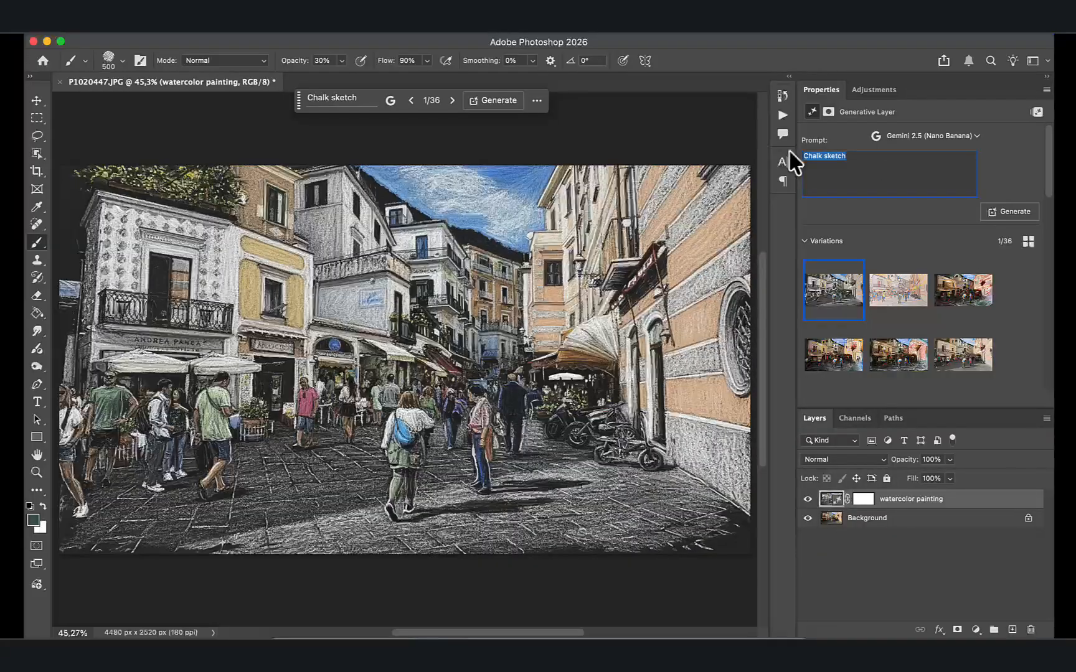
text(markers drawing)
click(917, 139)
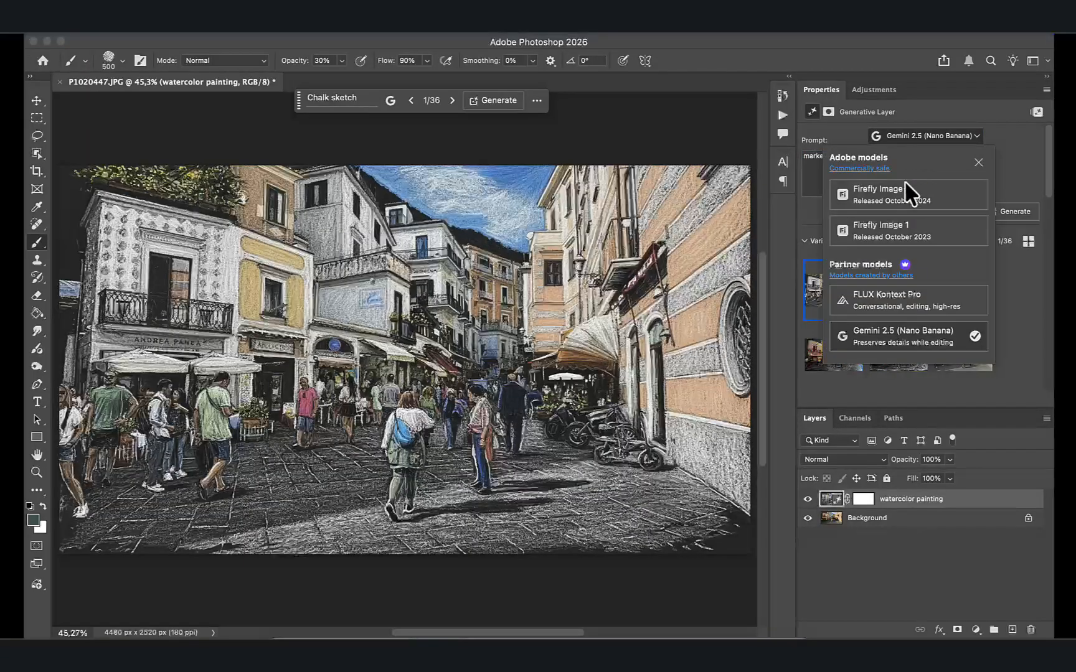
click(903, 190)
click(996, 211)
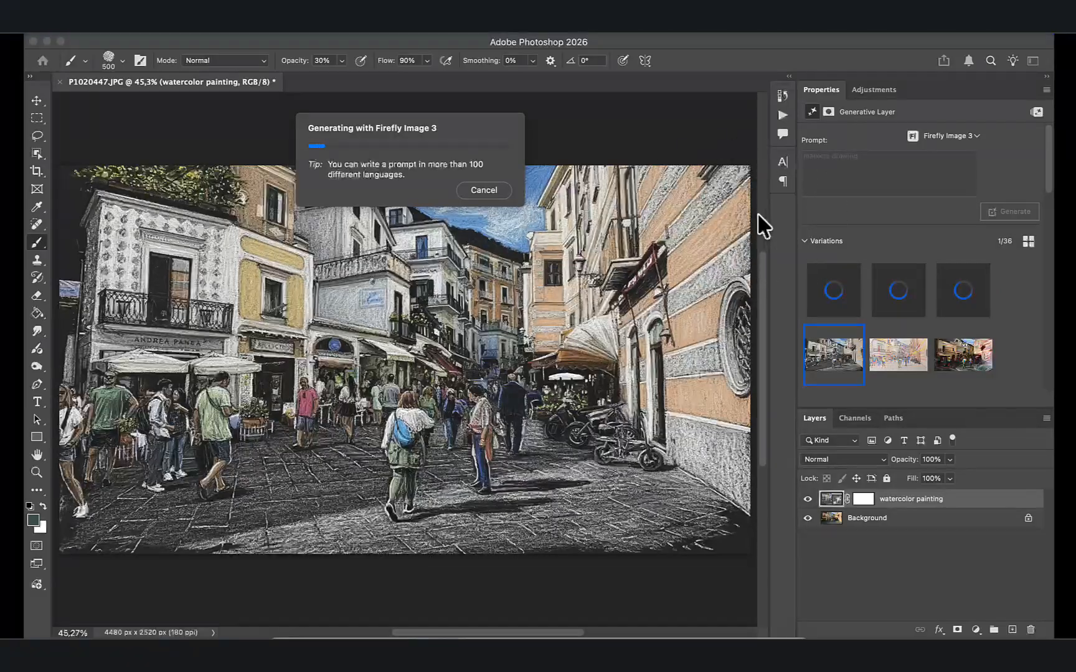